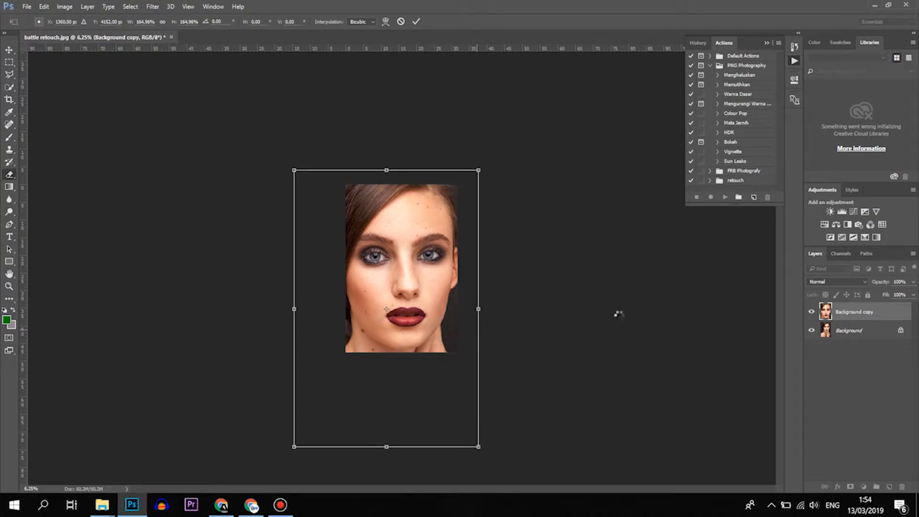
# Step: Commit the face enlargement, flatten the image, and duplicate the Background layer
pyautogui.click(810, 313)
pyautogui.click(810, 313)
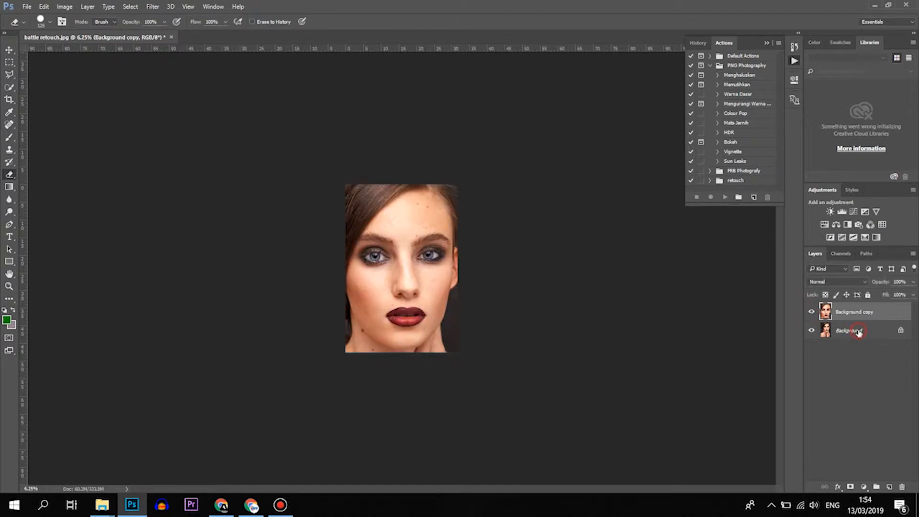
pyautogui.click(859, 331)
pyautogui.rightClick(857, 331)
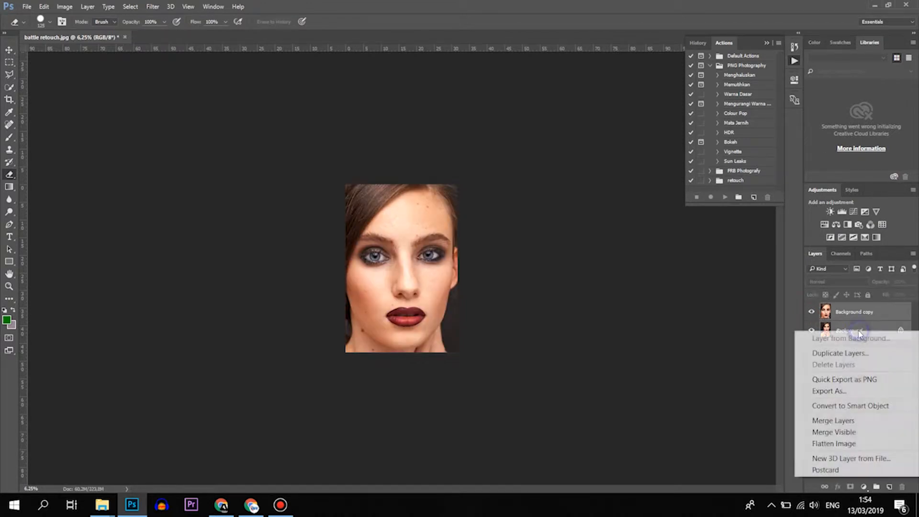
pyautogui.click(848, 445)
pyautogui.moveTo(864, 327); pyautogui.dragTo(890, 487)
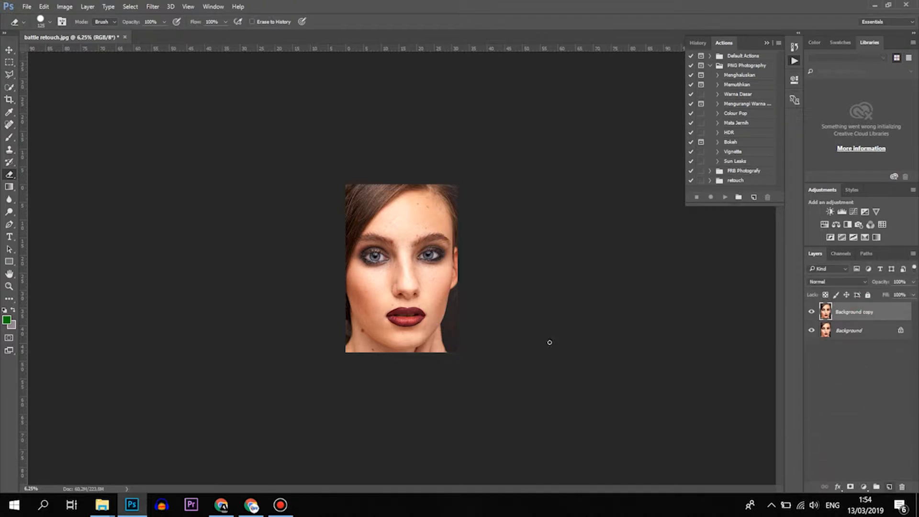
# Step: Use the Patch tool to remove the blemish on the cheek below the right-hand eye in the photo
pyautogui.hotkey('ctrl', '+')
pyautogui.hotkey('ctrl', '+')
pyautogui.hotkey('ctrl', '+')
pyautogui.hotkey('ctrl', '+')
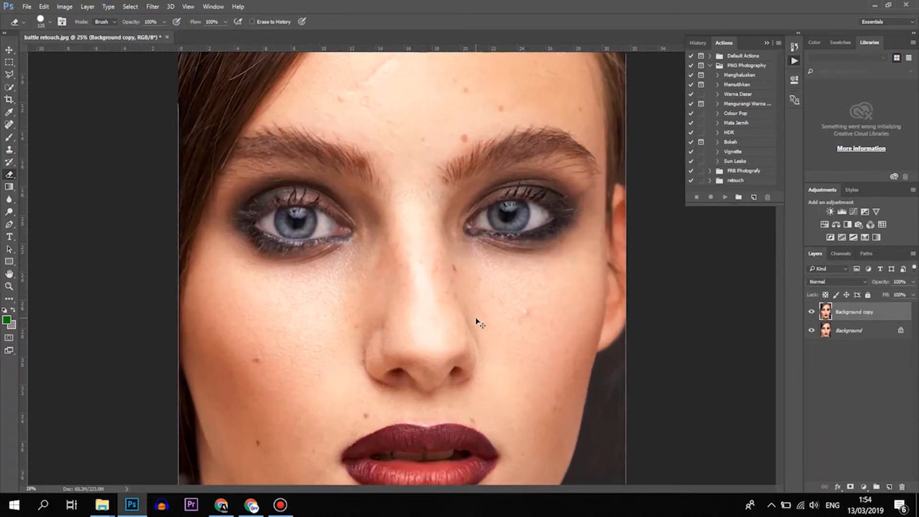
pyautogui.hotkey('ctrl', '+')
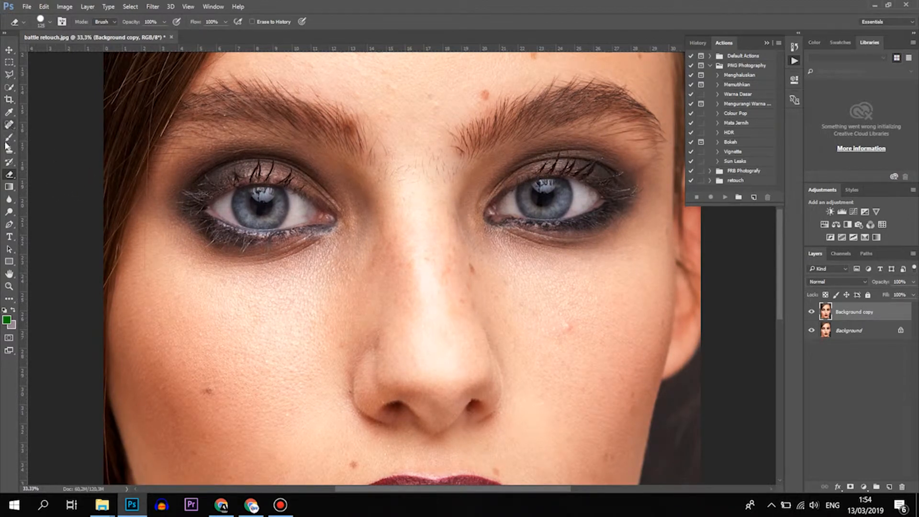
pyautogui.click(9, 125)
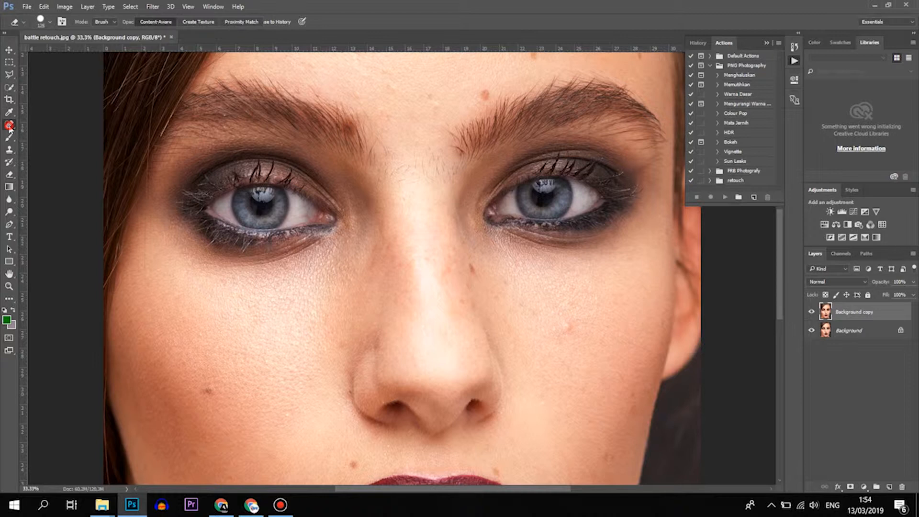
pyautogui.rightClick(8, 125)
pyautogui.click(31, 142)
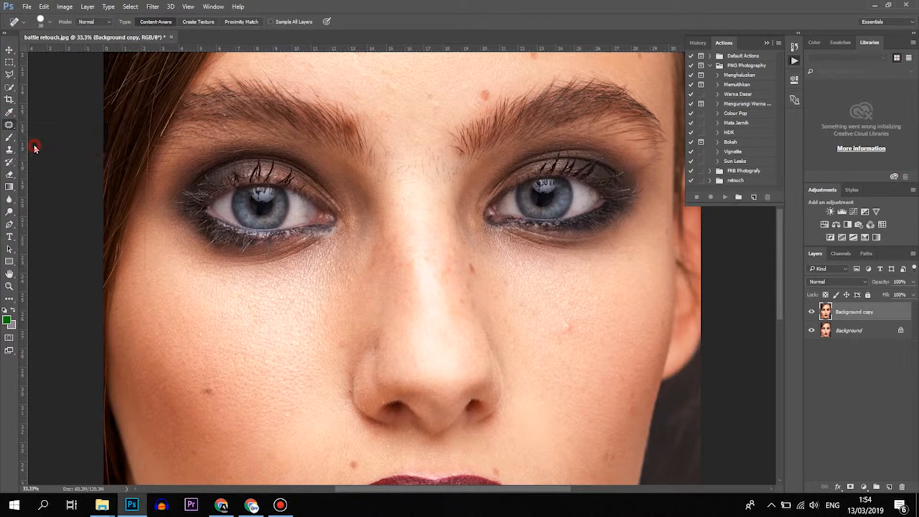
pyautogui.moveTo(574, 337)
pyautogui.mouseDown()
pyautogui.moveTo(566, 319)
pyautogui.moveTo(553, 331)
pyautogui.mouseUp()
pyautogui.click(546, 335)
# Step: Patch the dark spots along the right-hand side of the nose bridge with clean nearby skin
pyautogui.moveTo(472, 259)
pyautogui.mouseDown()
pyautogui.moveTo(475, 284)
pyautogui.moveTo(469, 279)
pyautogui.mouseUp()
pyautogui.moveTo(472, 283)
pyautogui.mouseDown()
pyautogui.moveTo(479, 301)
pyautogui.moveTo(472, 298)
pyautogui.mouseUp()
pyautogui.moveTo(475, 304)
pyautogui.mouseDown()
pyautogui.moveTo(476, 288)
pyautogui.moveTo(464, 297)
pyautogui.mouseUp()
pyautogui.moveTo(465, 301)
pyautogui.mouseDown()
pyautogui.moveTo(474, 290)
pyautogui.moveTo(443, 281)
pyautogui.moveTo(449, 271)
pyautogui.mouseUp()
pyautogui.moveTo(445, 273); pyautogui.dragTo(451, 291)
pyautogui.click(449, 284)
# Step: Patch the reddish and brown spots on the forehead above the right-hand eyebrow
pyautogui.moveTo(487, 102)
pyautogui.mouseDown()
pyautogui.moveTo(472, 99)
pyautogui.moveTo(477, 88)
pyautogui.mouseUp()
pyautogui.scroll(3, 503, 144)
pyautogui.moveTo(531, 168)
pyautogui.mouseDown()
pyautogui.moveTo(540, 185)
pyautogui.moveTo(531, 169)
pyautogui.mouseUp()
pyautogui.moveTo(533, 175); pyautogui.dragTo(481, 137)
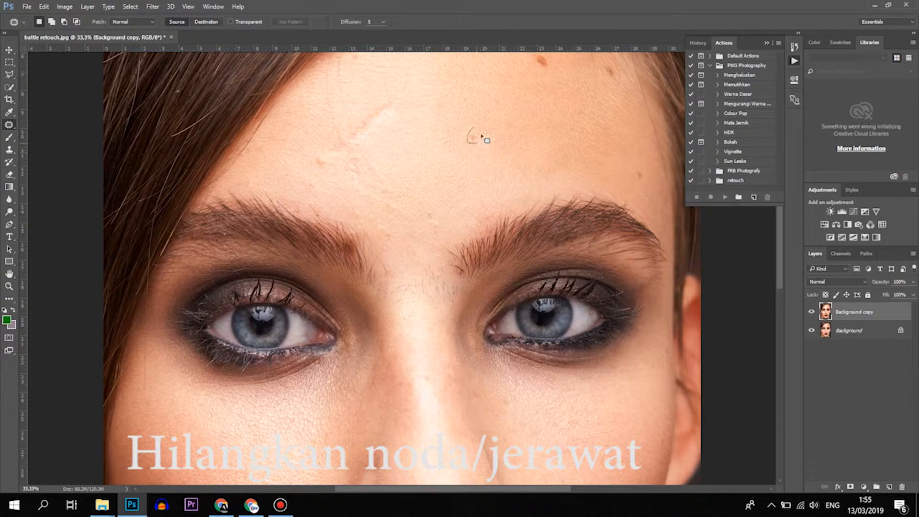
pyautogui.scroll(3, 526, 192)
pyautogui.moveTo(538, 167)
pyautogui.mouseDown()
pyautogui.moveTo(556, 186)
pyautogui.moveTo(485, 153)
pyautogui.moveTo(489, 163)
pyautogui.moveTo(498, 146)
pyautogui.moveTo(536, 144)
pyautogui.mouseUp()
pyautogui.moveTo(610, 189); pyautogui.dragTo(597, 195)
# Step: Patch the diagonal scar and the small bumps on the left half of the forehead
pyautogui.moveTo(387, 229)
pyautogui.mouseDown()
pyautogui.moveTo(420, 214)
pyautogui.moveTo(351, 247)
pyautogui.moveTo(389, 249)
pyautogui.moveTo(345, 256)
pyautogui.moveTo(314, 232)
pyautogui.mouseUp()
pyautogui.hotkey('ctrl', 'd')
pyautogui.hotkey('ctrl', 'd')
pyautogui.moveTo(338, 276); pyautogui.dragTo(335, 281)
pyautogui.moveTo(328, 274)
pyautogui.mouseDown()
pyautogui.moveTo(389, 287)
pyautogui.moveTo(383, 271)
pyautogui.mouseUp()
pyautogui.hotkey('ctrl', 'd')
pyautogui.moveTo(376, 282)
pyautogui.mouseDown()
pyautogui.moveTo(369, 248)
pyautogui.moveTo(338, 269)
pyautogui.mouseUp()
pyautogui.moveTo(334, 275); pyautogui.dragTo(339, 294)
pyautogui.hotkey('ctrl', 'd')
# Step: Patch the remaining small marks on the lower forehead just above the eyebrows
pyautogui.moveTo(386, 317)
pyautogui.mouseDown()
pyautogui.moveTo(398, 330)
pyautogui.moveTo(433, 330)
pyautogui.mouseUp()
pyautogui.hotkey('ctrl', 'd')
pyautogui.moveTo(430, 339); pyautogui.dragTo(417, 354)
pyautogui.hotkey('ctrl', 'd')
pyautogui.moveTo(386, 297)
pyautogui.mouseDown()
pyautogui.moveTo(382, 315)
pyautogui.moveTo(412, 299)
pyautogui.mouseUp()
pyautogui.moveTo(325, 312); pyautogui.dragTo(308, 271)
pyautogui.hotkey('ctrl', 'd')
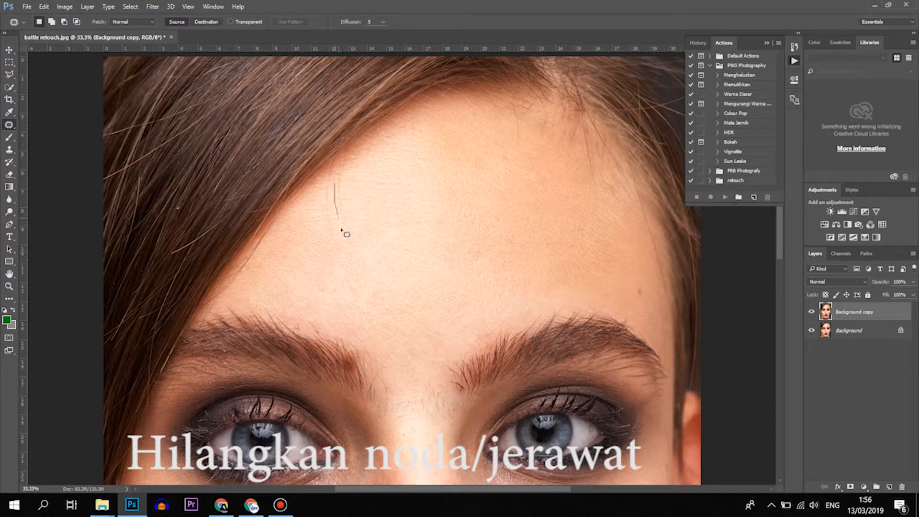
# Step: Patch the uneven skin on the left side of the forehead near the hairline
pyautogui.moveTo(346, 204)
pyautogui.mouseDown()
pyautogui.moveTo(345, 246)
pyautogui.moveTo(331, 251)
pyautogui.moveTo(323, 213)
pyautogui.mouseUp()
pyautogui.click(325, 178)
pyautogui.click(353, 199)
pyautogui.scroll(-5, 780, 246)
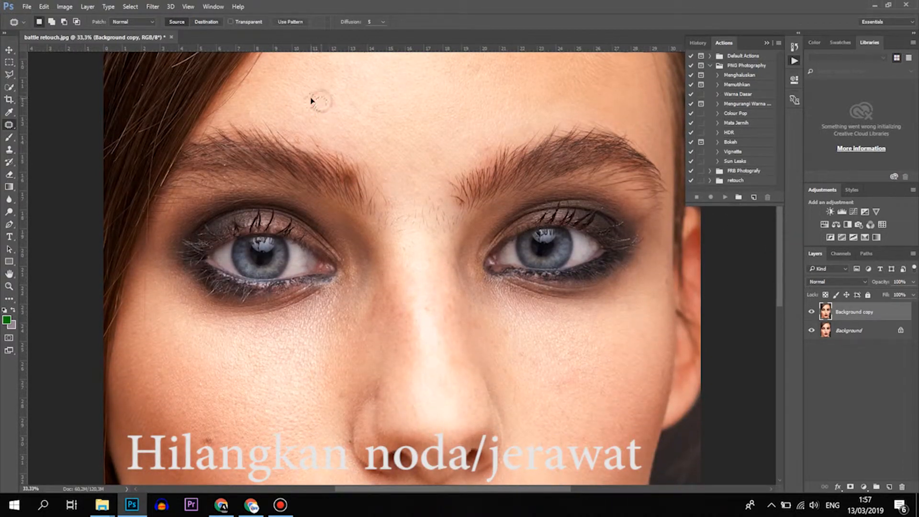
pyautogui.click(471, 70)
# Step: Patch the marks on the nose bridge and on the adjoining cheek below the right-hand eye
pyautogui.click(410, 307)
pyautogui.click(396, 302)
pyautogui.moveTo(452, 305)
pyautogui.mouseDown()
pyautogui.moveTo(452, 322)
pyautogui.moveTo(509, 323)
pyautogui.moveTo(500, 349)
pyautogui.mouseUp()
pyautogui.click(453, 321)
pyautogui.click(508, 338)
pyautogui.moveTo(503, 349)
pyautogui.mouseDown()
pyautogui.moveTo(534, 360)
pyautogui.moveTo(528, 389)
pyautogui.mouseUp()
pyautogui.click(513, 359)
pyautogui.hotkey('ctrl', 'd')
# Step: Remove the mole on the left-hand cheek and the mark beside the nose by patching them
pyautogui.moveTo(781, 286); pyautogui.dragTo(782, 318)
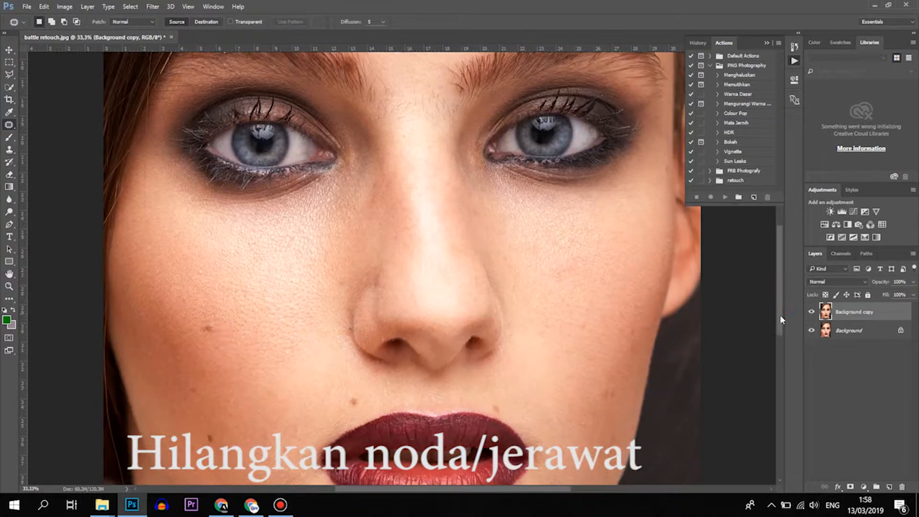
pyautogui.moveTo(199, 329); pyautogui.dragTo(212, 318)
pyautogui.moveTo(212, 327); pyautogui.dragTo(225, 343)
pyautogui.hotkey('ctrl', 'd')
pyautogui.moveTo(339, 275)
pyautogui.mouseDown()
pyautogui.moveTo(350, 282)
pyautogui.moveTo(330, 309)
pyautogui.mouseUp()
pyautogui.hotkey('ctrl', 'd')
# Step: Patch the two small moles above the upper lip with neighbouring clean skin
pyautogui.moveTo(356, 395); pyautogui.dragTo(338, 414)
pyautogui.hotkey('ctrl', 'd')
pyautogui.moveTo(498, 400)
pyautogui.mouseDown()
pyautogui.moveTo(491, 411)
pyautogui.moveTo(515, 418)
pyautogui.mouseUp()
pyautogui.hotkey('ctrl', 'd')
# Step: Patch the blemishes on the outer part of the right-hand cheek
pyautogui.moveTo(627, 357)
pyautogui.mouseDown()
pyautogui.moveTo(633, 344)
pyautogui.moveTo(629, 367)
pyautogui.mouseUp()
pyautogui.moveTo(629, 336)
pyautogui.mouseDown()
pyautogui.moveTo(627, 315)
pyautogui.moveTo(586, 318)
pyautogui.mouseUp()
pyautogui.moveTo(582, 327); pyautogui.dragTo(569, 370)
pyautogui.hotkey('ctrl', 'd')
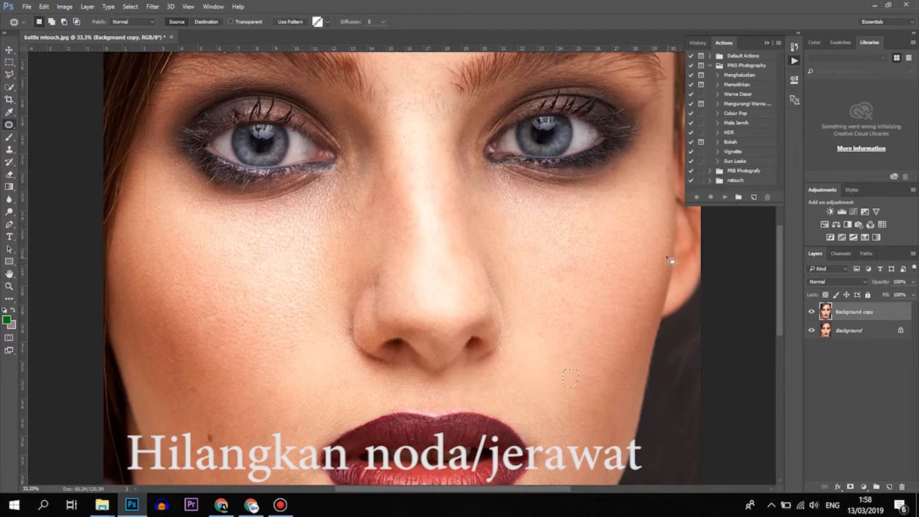
pyautogui.hotkey('ctrl', 'd')
# Step: Patch the moles and uneven spots on the lower and outer parts of the left-hand cheek
pyautogui.scroll(-3, 711, 296)
pyautogui.moveTo(212, 277); pyautogui.dragTo(201, 272)
pyautogui.hotkey('ctrl', 'd')
pyautogui.moveTo(209, 266); pyautogui.dragTo(197, 211)
pyautogui.moveTo(196, 219); pyautogui.dragTo(213, 196)
pyautogui.click(436, 189)
pyautogui.moveTo(209, 206); pyautogui.dragTo(219, 230)
pyautogui.moveTo(175, 168); pyautogui.dragTo(178, 190)
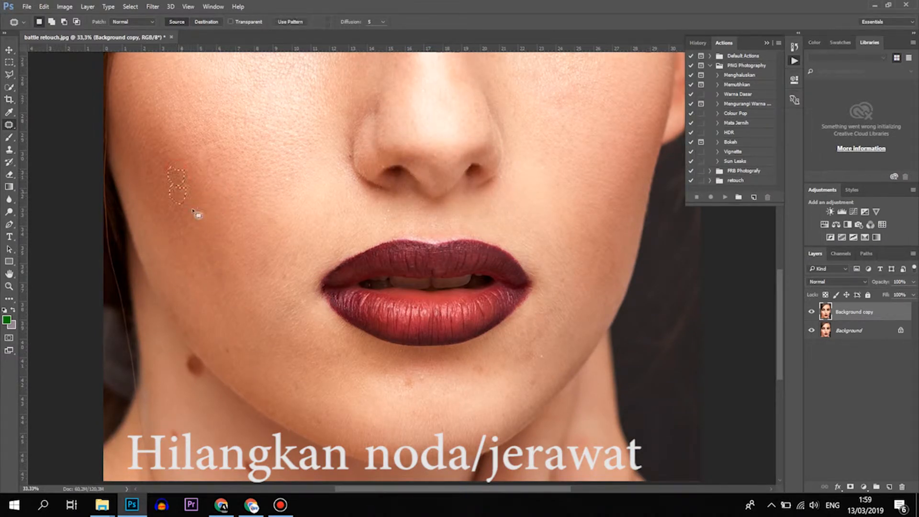
pyautogui.moveTo(185, 136); pyautogui.dragTo(184, 117)
pyautogui.moveTo(186, 126); pyautogui.dragTo(191, 180)
pyautogui.hotkey('ctrl', 'd')
# Step: Patch the spots directly below the lower lip and beside the right-hand corner of the mouth
pyautogui.moveTo(413, 379)
pyautogui.mouseDown()
pyautogui.moveTo(421, 395)
pyautogui.moveTo(422, 385)
pyautogui.mouseUp()
pyautogui.hotkey('ctrl', 'd')
pyautogui.hotkey('ctrl', 'd')
pyautogui.moveTo(462, 356); pyautogui.dragTo(459, 355)
pyautogui.moveTo(462, 363)
pyautogui.mouseDown()
pyautogui.moveTo(464, 372)
pyautogui.moveTo(483, 362)
pyautogui.moveTo(478, 385)
pyautogui.mouseUp()
pyautogui.hotkey('ctrl', 'd')
pyautogui.hotkey('ctrl', 'd')
pyautogui.moveTo(535, 352); pyautogui.dragTo(530, 354)
pyautogui.moveTo(526, 358)
pyautogui.mouseDown()
pyautogui.moveTo(515, 386)
pyautogui.moveTo(537, 382)
pyautogui.moveTo(509, 402)
pyautogui.mouseUp()
pyautogui.hotkey('ctrl', 'd')
pyautogui.hotkey('ctrl', 'd')
# Step: Patch the small spots on the left side of the chin
pyautogui.moveTo(300, 382); pyautogui.dragTo(304, 386)
pyautogui.moveTo(300, 391)
pyautogui.mouseDown()
pyautogui.moveTo(328, 393)
pyautogui.moveTo(296, 382)
pyautogui.mouseUp()
pyautogui.hotkey('ctrl', 'd')
pyautogui.moveTo(298, 381); pyautogui.dragTo(315, 391)
pyautogui.hotkey('ctrl', 'd')
pyautogui.moveTo(317, 426); pyautogui.dragTo(315, 421)
pyautogui.moveTo(319, 422); pyautogui.dragTo(344, 413)
pyautogui.hotkey('ctrl', 'd')
# Step: Patch the small dark spot on the left-hand jawline and clear the selection
pyautogui.moveTo(230, 346)
pyautogui.mouseDown()
pyautogui.moveTo(223, 354)
pyautogui.moveTo(247, 368)
pyautogui.mouseUp()
pyautogui.hotkey('ctrl', 'd')
pyautogui.click(293, 274)
pyautogui.click(438, 192)
pyautogui.click(549, 355)
pyautogui.click(448, 195)
# Step: Patch the spot below the jaw and the large mole on the left side of the neck
pyautogui.scroll(-3, 742, 312)
pyautogui.moveTo(246, 365)
pyautogui.mouseDown()
pyautogui.moveTo(266, 377)
pyautogui.moveTo(257, 371)
pyautogui.mouseUp()
pyautogui.hotkey('ctrl', 'd')
pyautogui.moveTo(182, 264)
pyautogui.mouseDown()
pyautogui.moveTo(207, 276)
pyautogui.moveTo(184, 268)
pyautogui.mouseUp()
pyautogui.moveTo(193, 274); pyautogui.dragTo(185, 302)
pyautogui.hotkey('ctrl', 'd')
# Step: Patch the smaller mole and the leftover marks on the left side of the neck
pyautogui.moveTo(168, 344); pyautogui.dragTo(180, 361)
pyautogui.click(183, 356)
pyautogui.click(438, 192)
pyautogui.moveTo(164, 261); pyautogui.dragTo(165, 250)
pyautogui.hotkey('ctrl', 'd')
pyautogui.moveTo(162, 254)
pyautogui.mouseDown()
pyautogui.moveTo(148, 270)
pyautogui.moveTo(171, 298)
pyautogui.mouseUp()
pyautogui.hotkey('ctrl', 'd')
# Step: Patch the blemish on the lower right-hand cheek and the mark between the nose bridge and right-hand eye
pyautogui.moveTo(567, 179)
pyautogui.mouseDown()
pyautogui.moveTo(557, 188)
pyautogui.moveTo(570, 182)
pyautogui.mouseUp()
pyautogui.moveTo(579, 194); pyautogui.dragTo(600, 198)
pyautogui.hotkey('ctrl', 'd')
pyautogui.moveTo(778, 312); pyautogui.dragTo(788, 227)
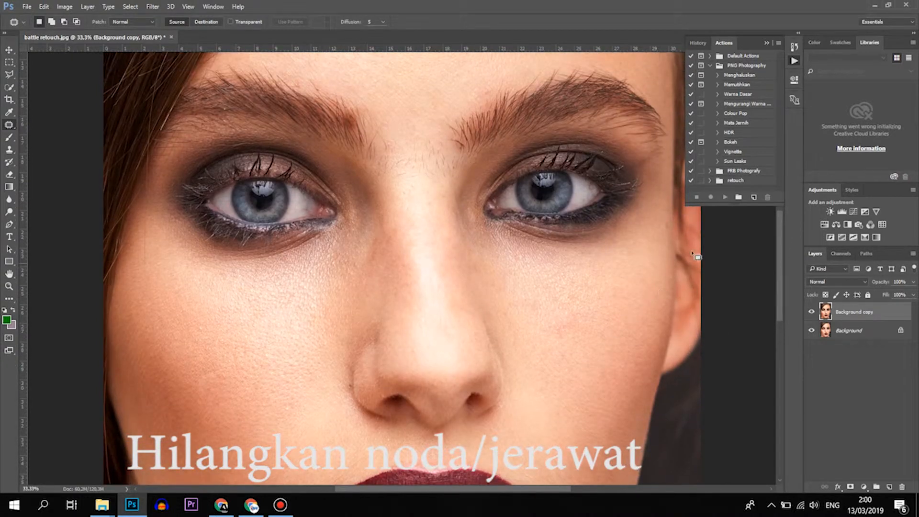
pyautogui.scroll(5, 615, 289)
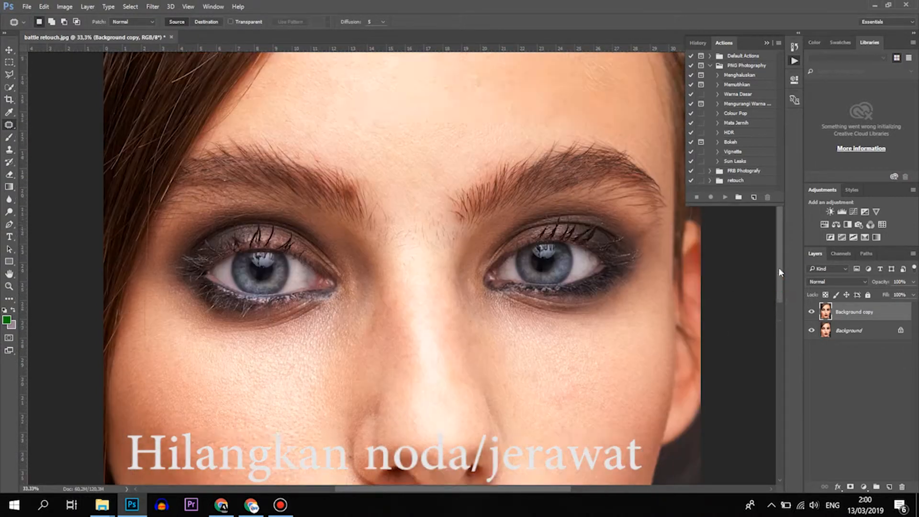
pyautogui.moveTo(479, 282); pyautogui.dragTo(480, 261)
pyautogui.moveTo(480, 272); pyautogui.dragTo(498, 282)
pyautogui.hotkey('ctrl', 'd')
# Step: Compare the retouched Background copy layer with the original face by toggling its visibility
pyautogui.hotkey('ctrl', '-')
pyautogui.hotkey('ctrl', '-')
pyautogui.hotkey('ctrl', '-')
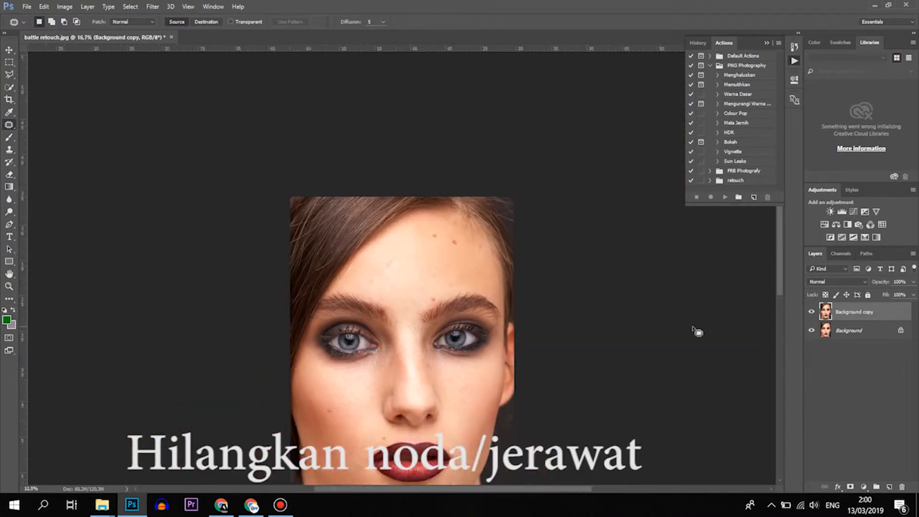
pyautogui.click(813, 312)
# Step: Patch the remaining scar traces on the upper left-centre of the forehead and clear the selection
pyautogui.hotkey('ctrl', '+')
pyautogui.hotkey('ctrl', '+')
pyautogui.hotkey('ctrl', '+')
pyautogui.moveTo(780, 289); pyautogui.dragTo(780, 254)
pyautogui.moveTo(377, 151); pyautogui.dragTo(376, 144)
pyautogui.moveTo(387, 144); pyautogui.dragTo(384, 191)
pyautogui.hotkey('ctrl', 'd')
pyautogui.moveTo(378, 152); pyautogui.dragTo(363, 158)
pyautogui.hotkey('ctrl', 'd')
pyautogui.moveTo(373, 160)
pyautogui.mouseDown()
pyautogui.moveTo(397, 193)
pyautogui.moveTo(369, 192)
pyautogui.moveTo(389, 201)
pyautogui.mouseUp()
pyautogui.hotkey('ctrl', 'd')
pyautogui.click(373, 192)
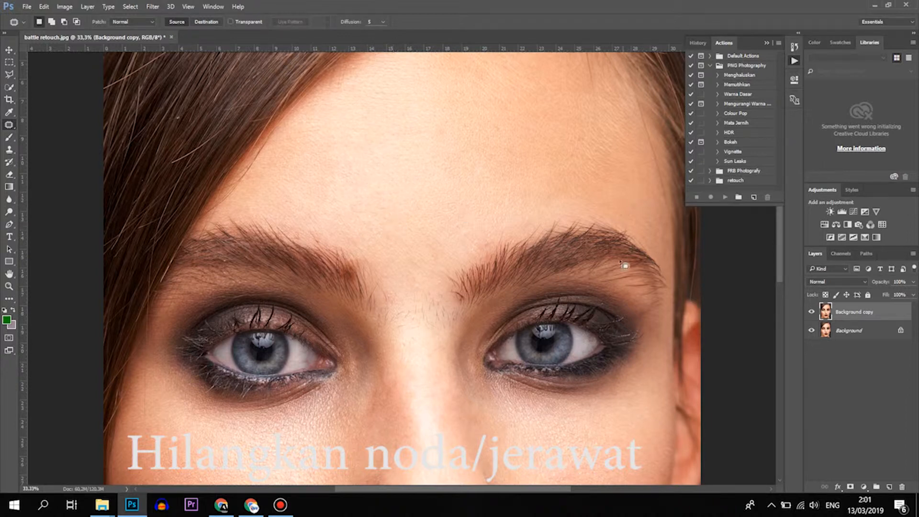
# Step: Patch the two marks on the left-hand cheek and near the outer corner of the left-hand eye
pyautogui.moveTo(780, 293); pyautogui.dragTo(780, 330)
pyautogui.moveTo(289, 347); pyautogui.dragTo(288, 338)
pyautogui.moveTo(295, 347); pyautogui.dragTo(382, 349)
pyautogui.hotkey('ctrl', 'd')
pyautogui.moveTo(205, 247)
pyautogui.mouseDown()
pyautogui.moveTo(211, 269)
pyautogui.moveTo(206, 248)
pyautogui.mouseUp()
pyautogui.moveTo(205, 259); pyautogui.dragTo(291, 293)
pyautogui.hotkey('ctrl', 'd')
# Step: Patch the small spots beneath the right-hand eye, out to the upper right-hand cheek
pyautogui.moveTo(558, 254)
pyautogui.mouseDown()
pyautogui.moveTo(574, 273)
pyautogui.moveTo(553, 249)
pyautogui.mouseUp()
pyautogui.moveTo(552, 253)
pyautogui.mouseDown()
pyautogui.moveTo(554, 236)
pyautogui.moveTo(536, 236)
pyautogui.mouseUp()
pyautogui.hotkey('ctrl', 'd')
pyautogui.moveTo(538, 240); pyautogui.dragTo(540, 255)
pyautogui.hotkey('ctrl', 'd')
pyautogui.moveTo(602, 261); pyautogui.dragTo(601, 262)
pyautogui.moveTo(602, 267); pyautogui.dragTo(603, 284)
pyautogui.hotkey('ctrl', 'd')
# Step: Patch the marks beside the nose bridge and on the nose
pyautogui.moveTo(375, 177); pyautogui.dragTo(373, 176)
pyautogui.moveTo(370, 188); pyautogui.dragTo(362, 219)
pyautogui.hotkey('ctrl', 'd')
pyautogui.moveTo(382, 148); pyautogui.dragTo(391, 171)
pyautogui.hotkey('ctrl', 'd')
pyautogui.moveTo(420, 302); pyautogui.dragTo(412, 280)
pyautogui.moveTo(414, 287); pyautogui.dragTo(481, 302)
pyautogui.hotkey('ctrl', 'd')
# Step: Examine the retouched face at full and close view for remaining blemishes
pyautogui.moveTo(779, 309); pyautogui.dragTo(778, 338)
pyautogui.hotkey('ctrl', '-')
pyautogui.hotkey('ctrl', '-')
pyautogui.hotkey('ctrl', '-')
pyautogui.hotkey('ctrl', '+')
pyautogui.hotkey('ctrl', '+')
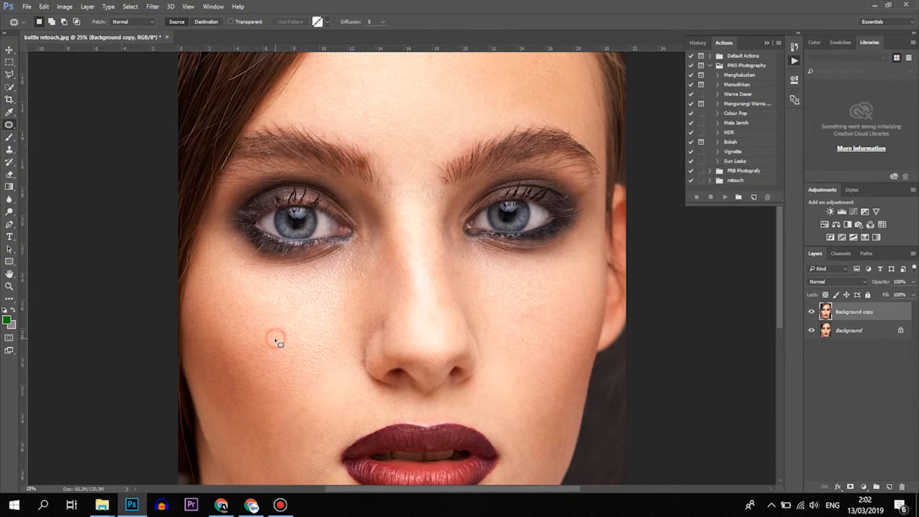
pyautogui.hotkey('ctrl', '-')
pyautogui.hotkey('ctrl', '-')
pyautogui.hotkey('ctrl', '+')
pyautogui.hotkey('ctrl', '+')
pyautogui.hotkey('ctrl', '+')
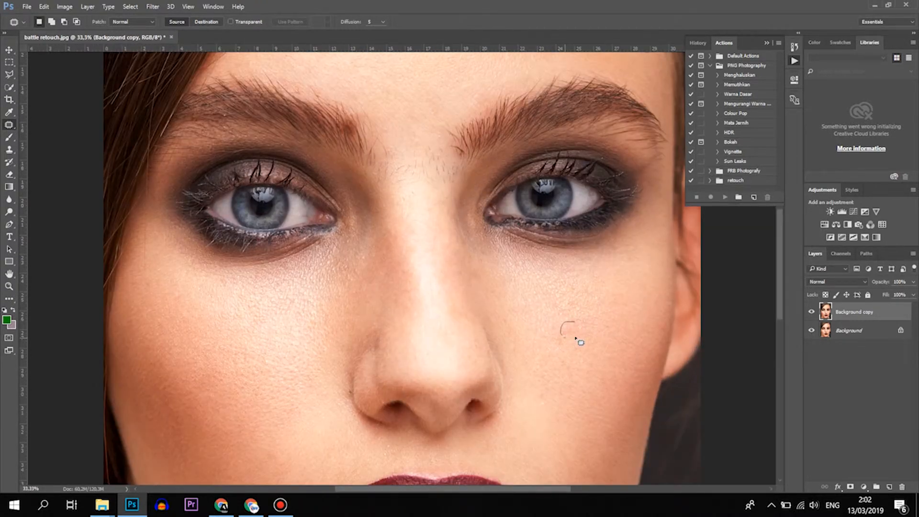
# Step: Patch the remaining spots in the middle of the right-hand cheek, clearing the selection after each one
pyautogui.moveTo(562, 334); pyautogui.dragTo(564, 334)
pyautogui.moveTo(559, 342)
pyautogui.mouseDown()
pyautogui.moveTo(562, 355)
pyautogui.moveTo(566, 348)
pyautogui.mouseUp()
pyautogui.hotkey('ctrl', 'd')
pyautogui.moveTo(561, 357)
pyautogui.mouseDown()
pyautogui.moveTo(558, 368)
pyautogui.moveTo(572, 375)
pyautogui.moveTo(561, 355)
pyautogui.mouseUp()
pyautogui.hotkey('ctrl', 'd')
pyautogui.moveTo(566, 369)
pyautogui.mouseDown()
pyautogui.moveTo(571, 385)
pyautogui.moveTo(587, 378)
pyautogui.mouseUp()
pyautogui.hotkey('ctrl', 'd')
pyautogui.hotkey('ctrl', 'd')
# Step: Merge the retouched Background copy layer into the Background layer
pyautogui.hotkey('ctrl', '-')
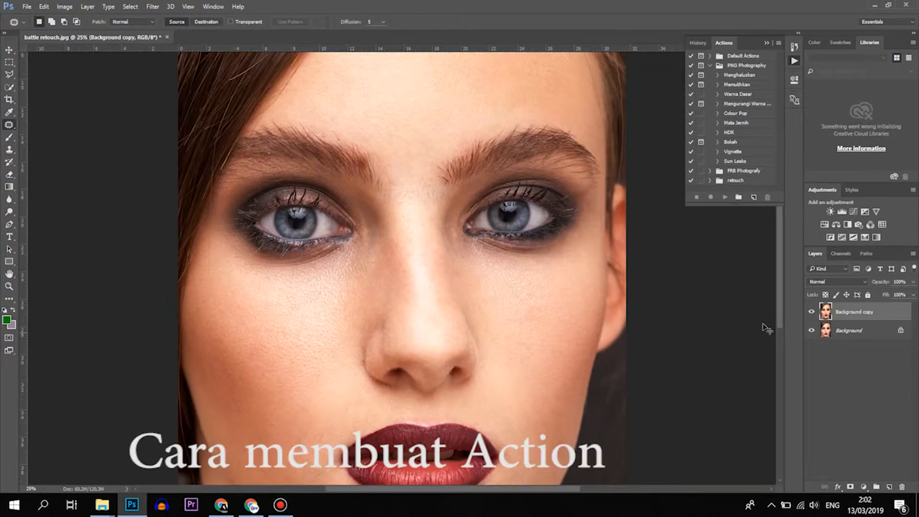
pyautogui.hotkey('ctrl', '-')
pyautogui.click(855, 331)
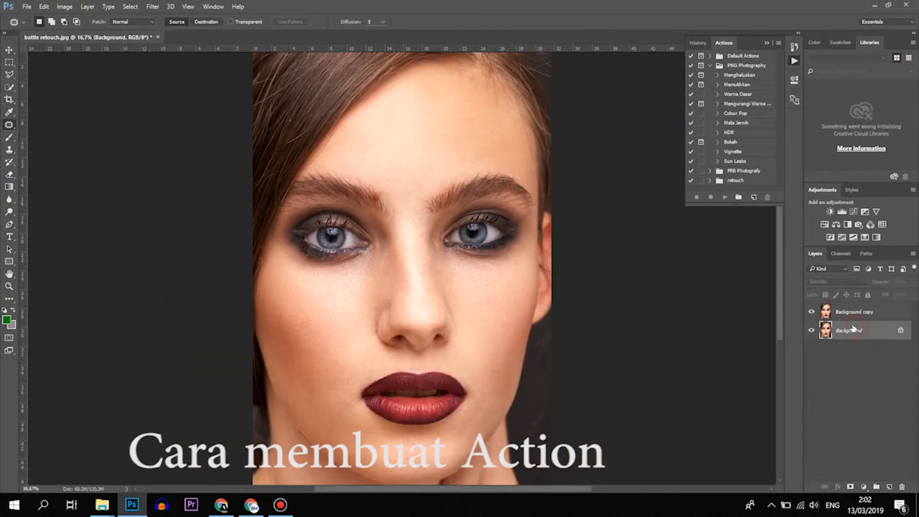
pyautogui.click(854, 316)
pyautogui.press('Delete')
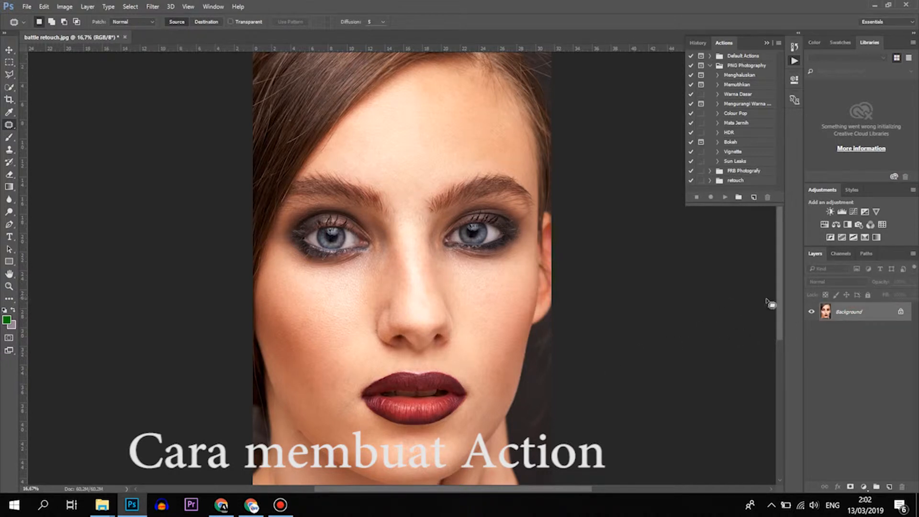
# Step: Create an action set named FRB Retouch and start recording an action named rectouch in it
pyautogui.moveTo(779, 302)
pyautogui.mouseDown()
pyautogui.moveTo(776, 289)
pyautogui.moveTo(777, 310)
pyautogui.moveTo(778, 296)
pyautogui.mouseUp()
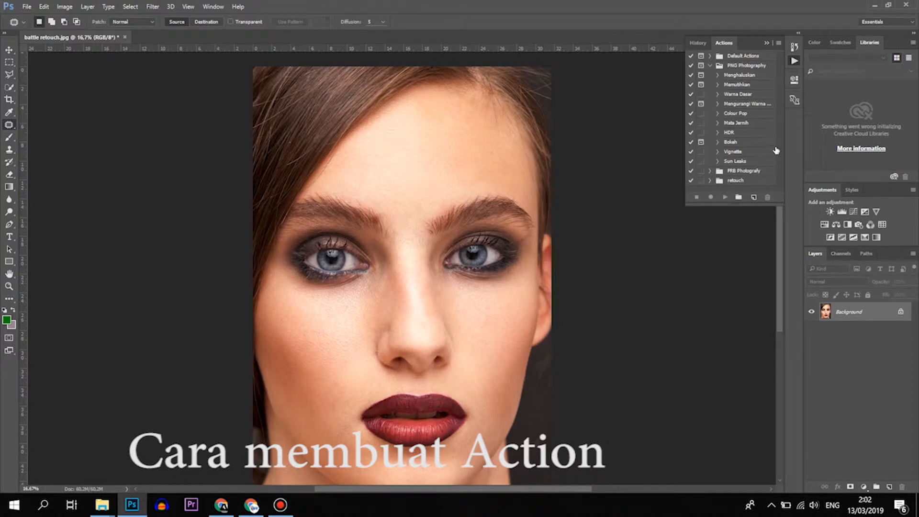
pyautogui.click(740, 197)
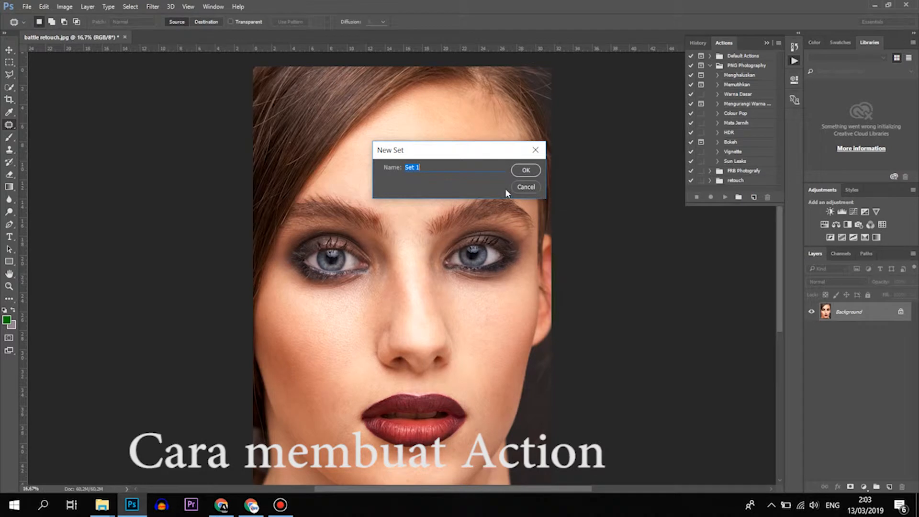
pyautogui.write('FRB Retouch')
pyautogui.click(526, 170)
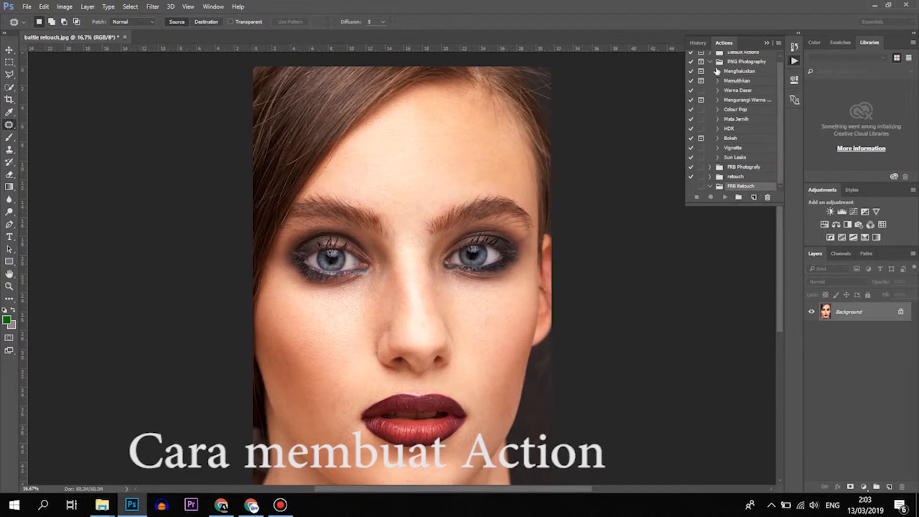
pyautogui.click(711, 62)
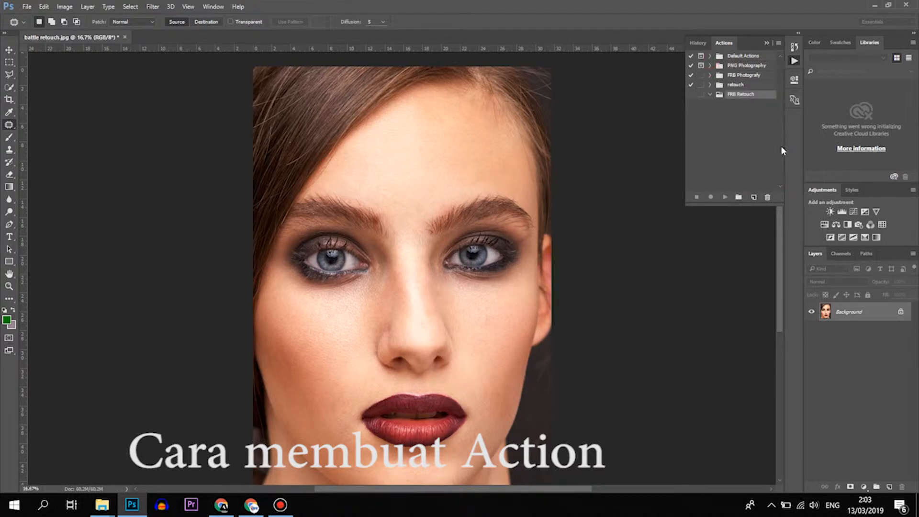
pyautogui.click(750, 199)
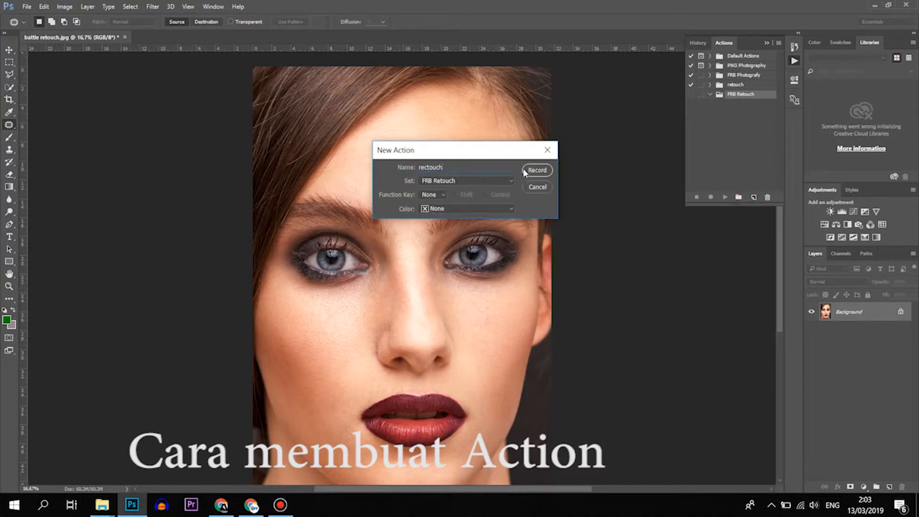
pyautogui.click(545, 171)
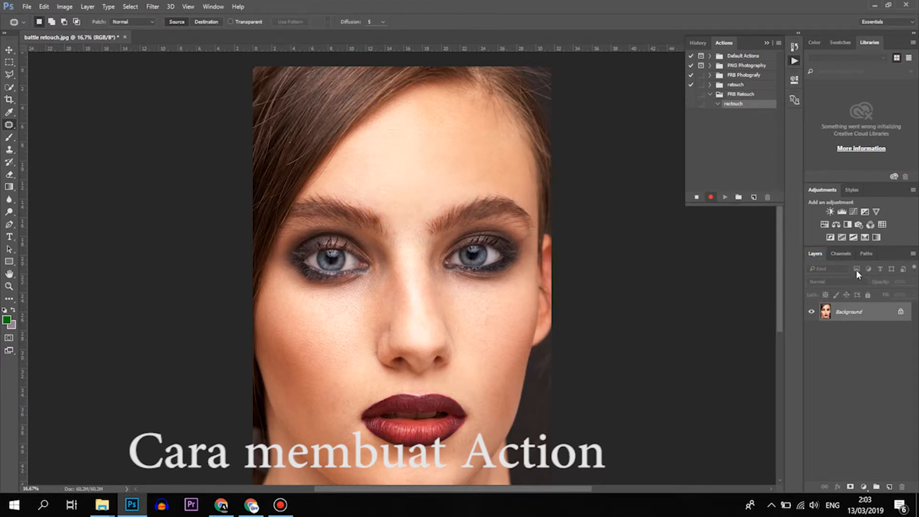
# Step: Duplicate the Background layer as a layer named blur
pyautogui.moveTo(855, 313)
pyautogui.mouseDown()
pyautogui.moveTo(869, 460)
pyautogui.moveTo(873, 314)
pyautogui.mouseUp()
pyautogui.rightClick(872, 314)
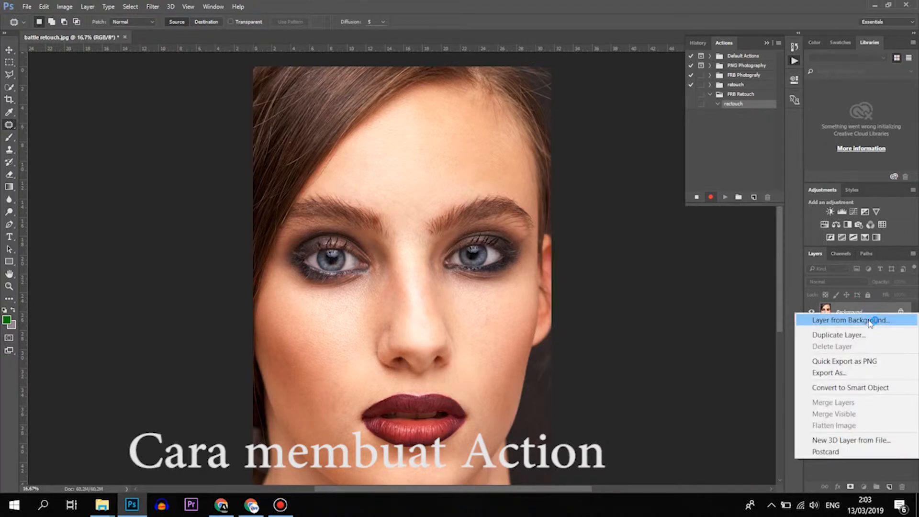
pyautogui.click(840, 337)
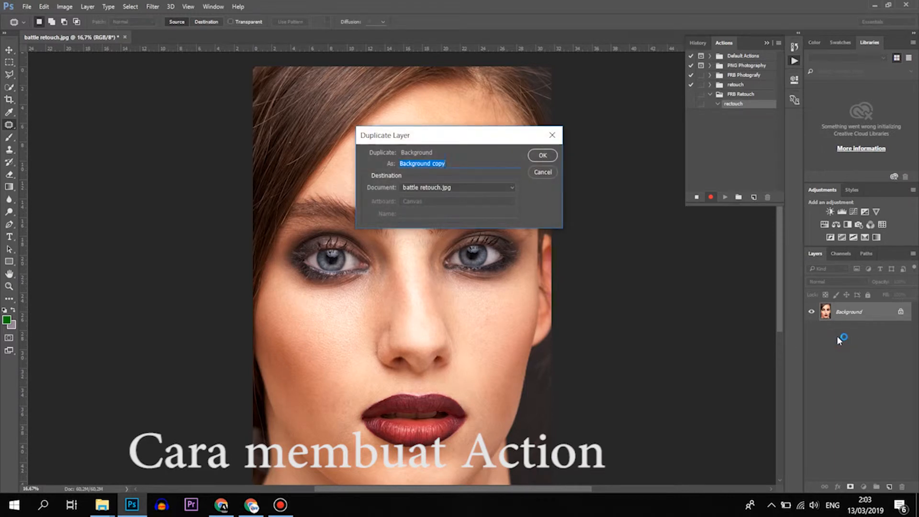
pyautogui.write('blur')
pyautogui.click(544, 156)
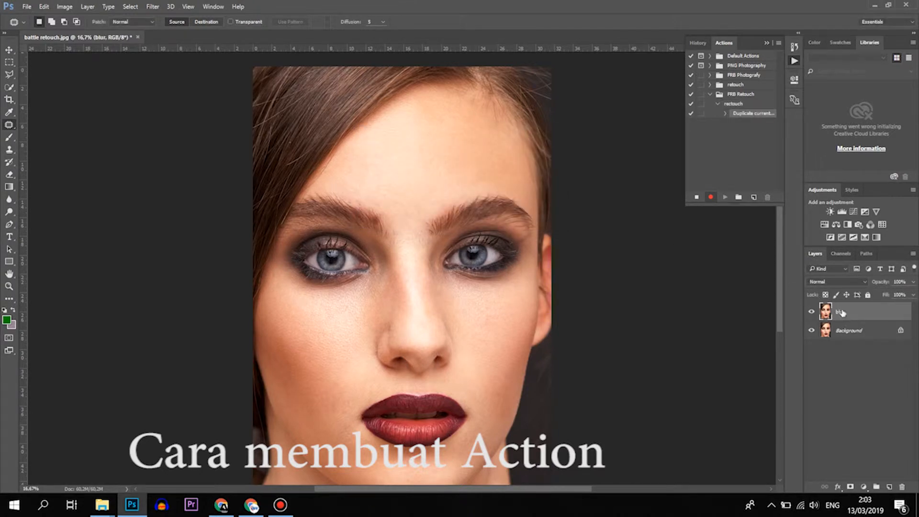
# Step: Duplicate the Background layer as details and move the new layer above the blur layer
pyautogui.click(849, 330)
pyautogui.rightClick(849, 331)
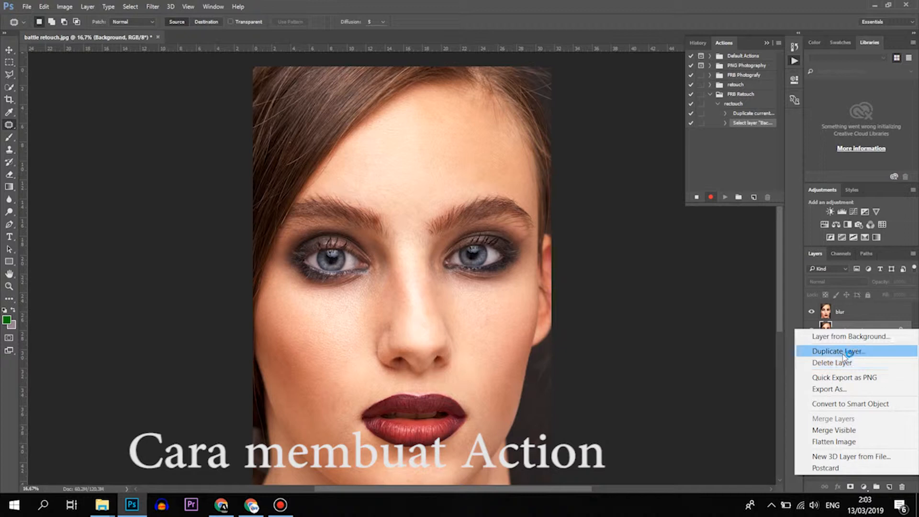
pyautogui.click(843, 352)
pyautogui.write('details')
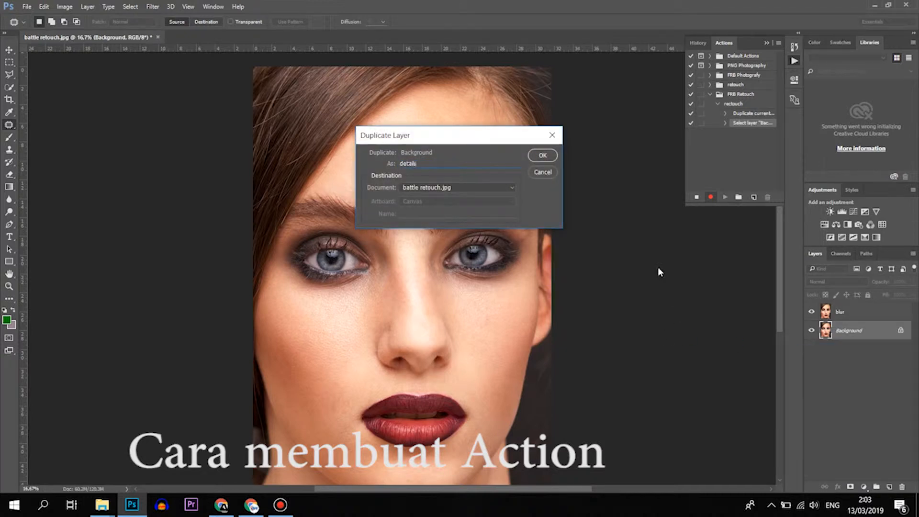
pyautogui.click(539, 157)
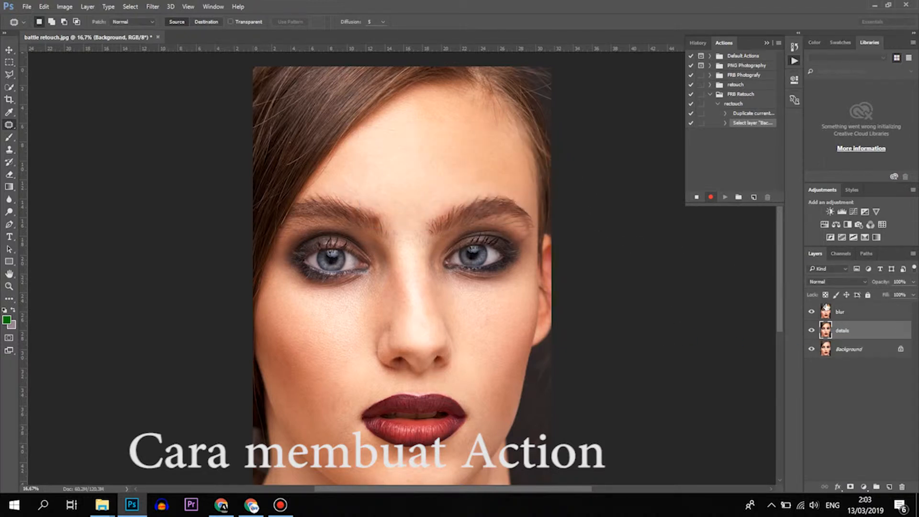
pyautogui.hotkey('ctrl', ']')
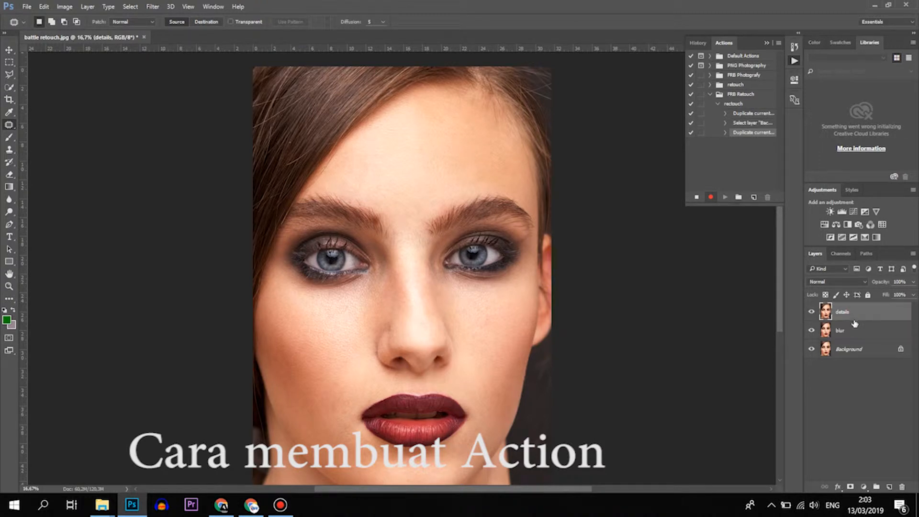
# Step: Convert the blur and details layers each to a smart object
pyautogui.click(852, 330)
pyautogui.rightClick(852, 330)
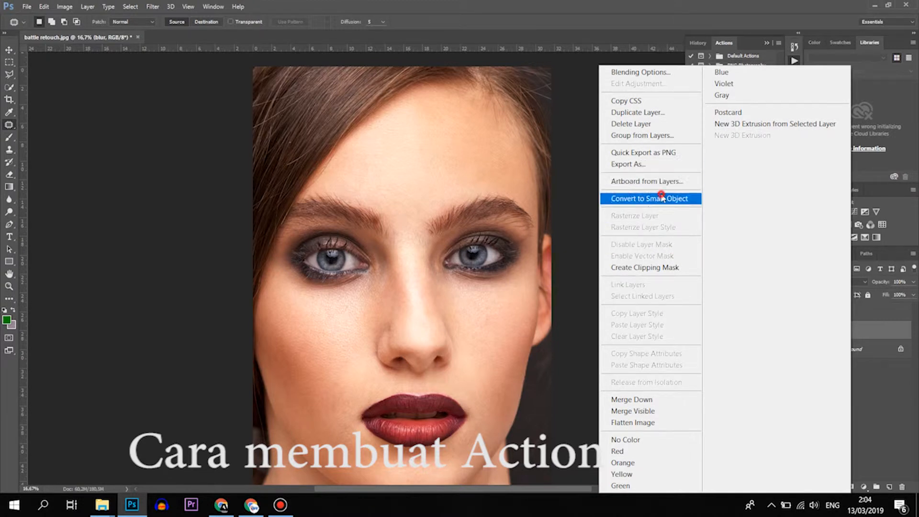
pyautogui.click(690, 198)
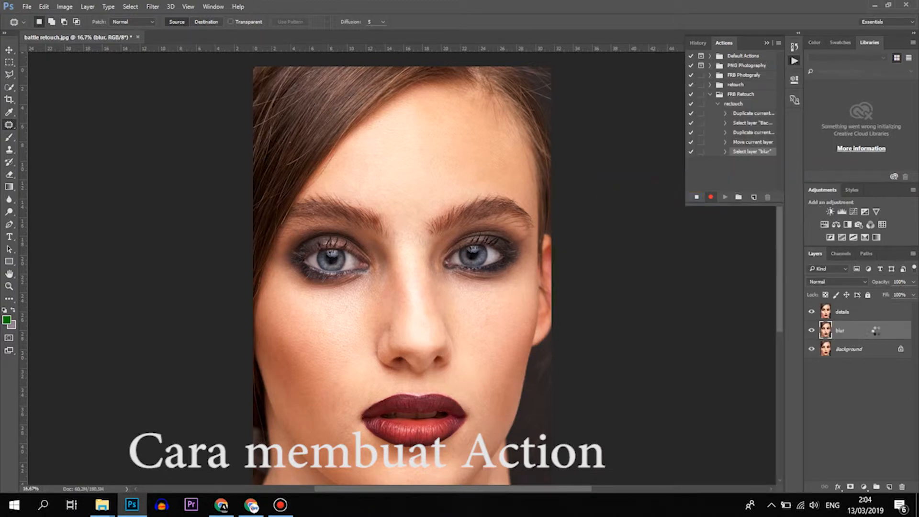
pyautogui.click(847, 312)
pyautogui.rightClick(847, 313)
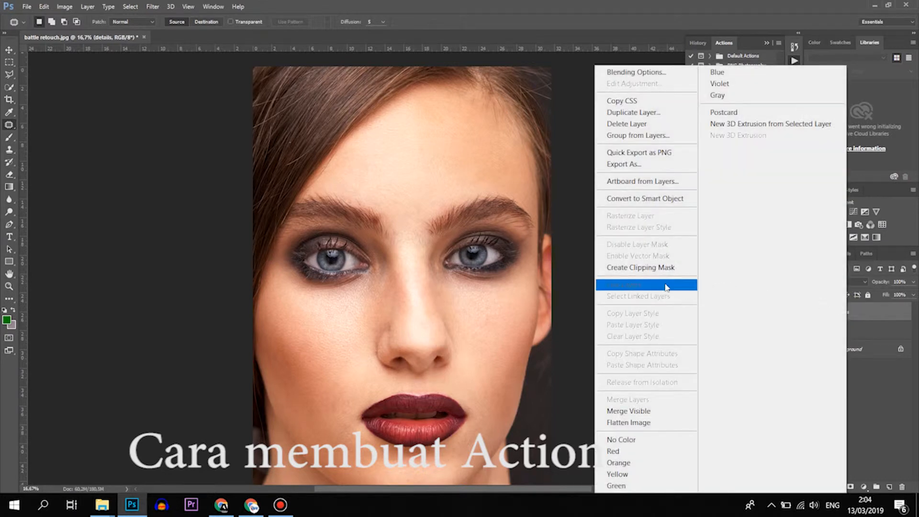
pyautogui.click(652, 199)
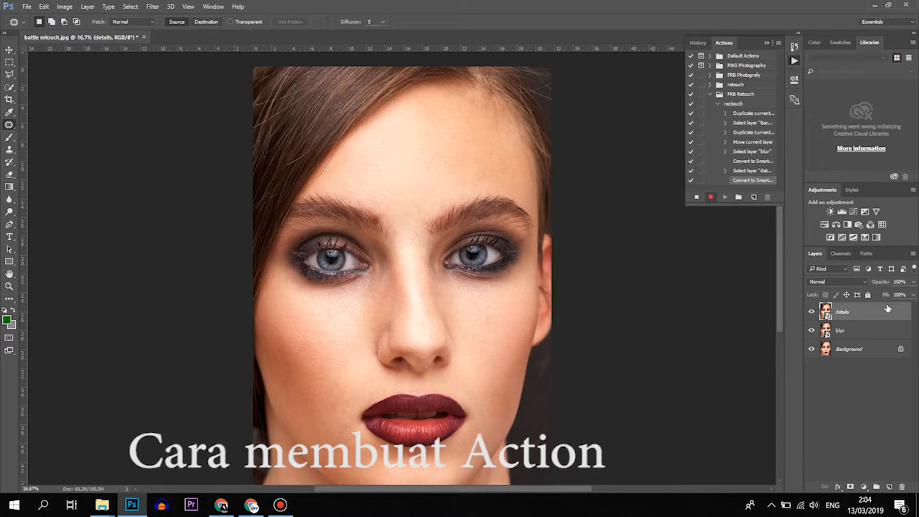
# Step: Apply a Gaussian Blur with a radius of 15 pixels to the blur layer
pyautogui.click(842, 330)
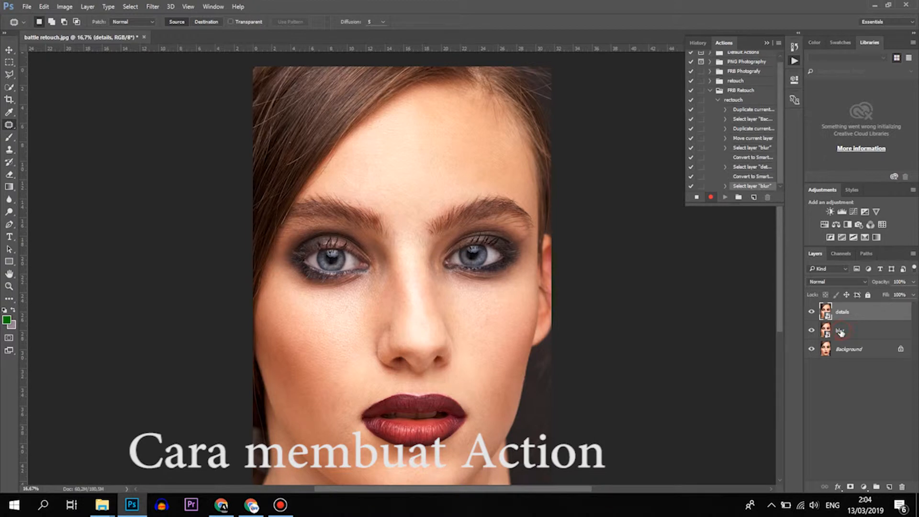
pyautogui.click(156, 9)
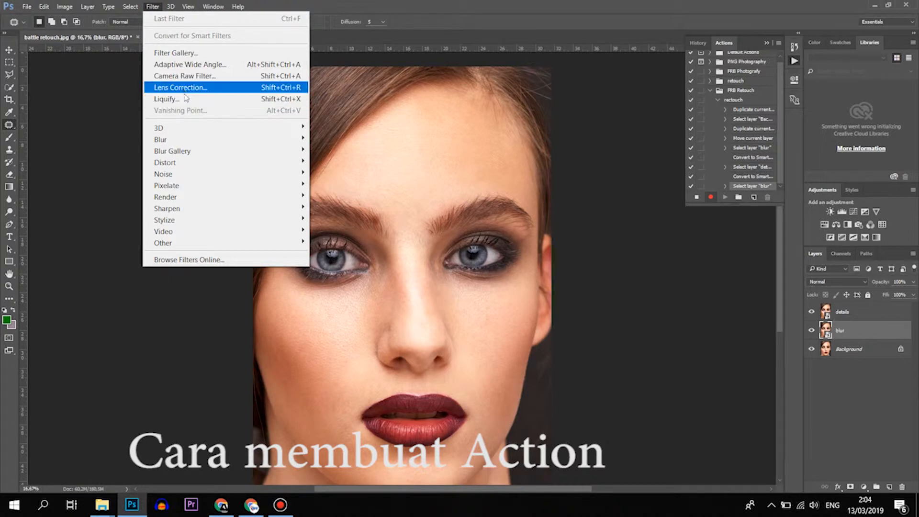
pyautogui.moveTo(180, 140)
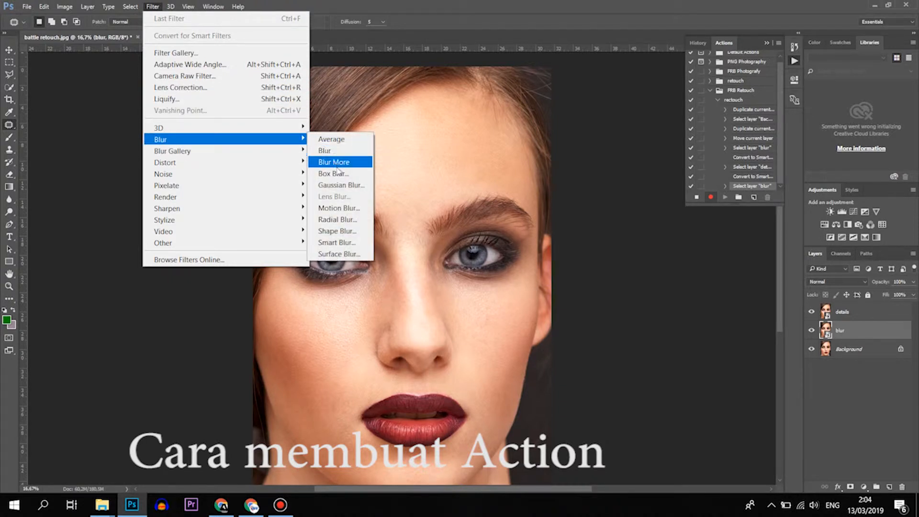
pyautogui.click(340, 185)
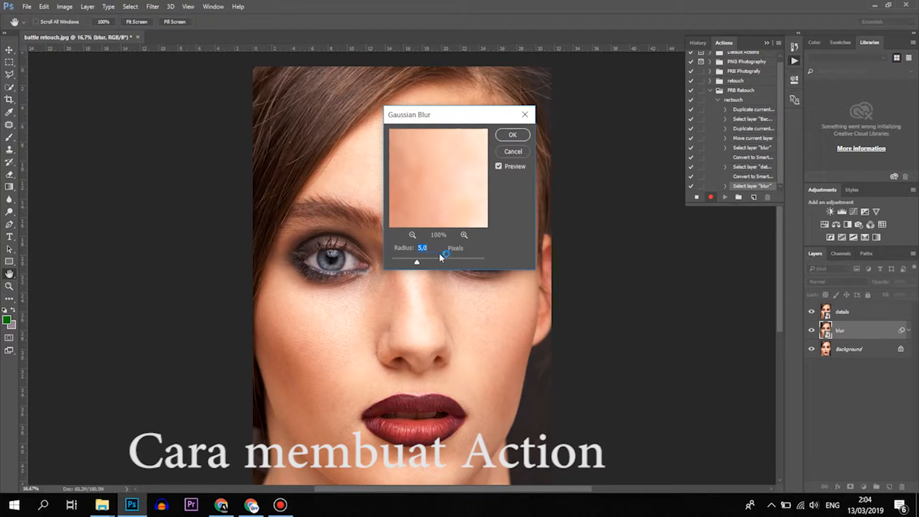
pyautogui.write('15')
pyautogui.click(513, 136)
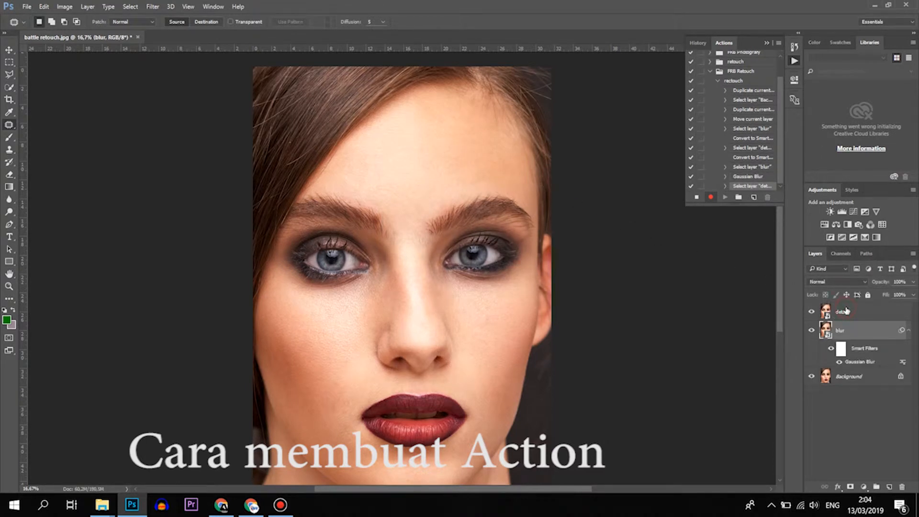
# Step: Apply a High Pass filter to the details layer and set its blend mode to Linear Light
pyautogui.click(845, 311)
pyautogui.rightClick(838, 314)
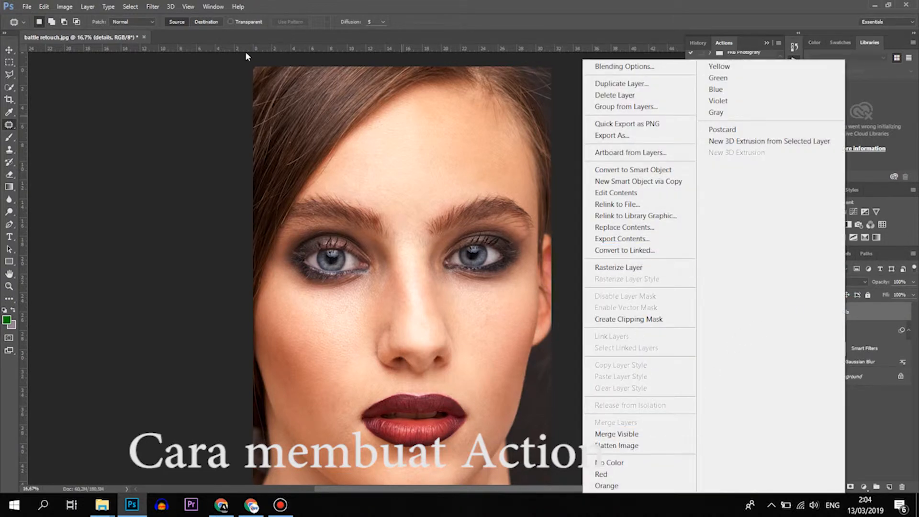
pyautogui.click(302, 4)
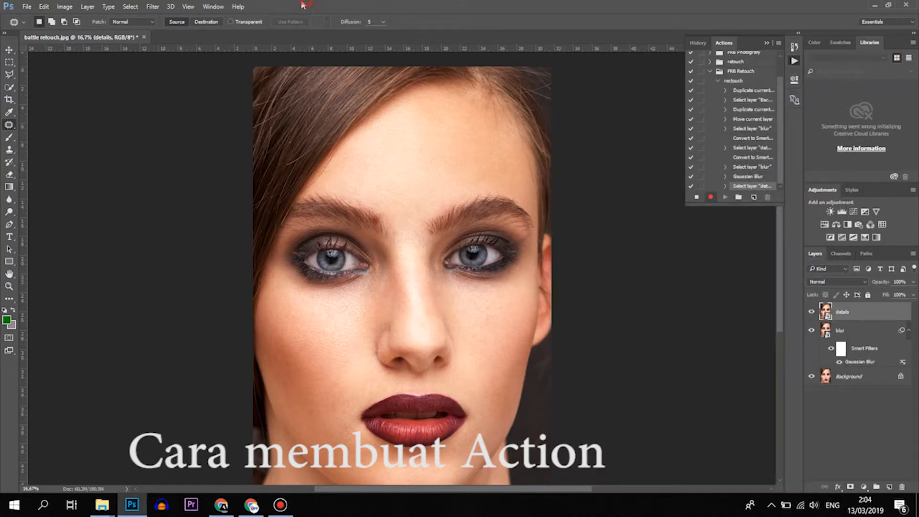
pyautogui.click(153, 7)
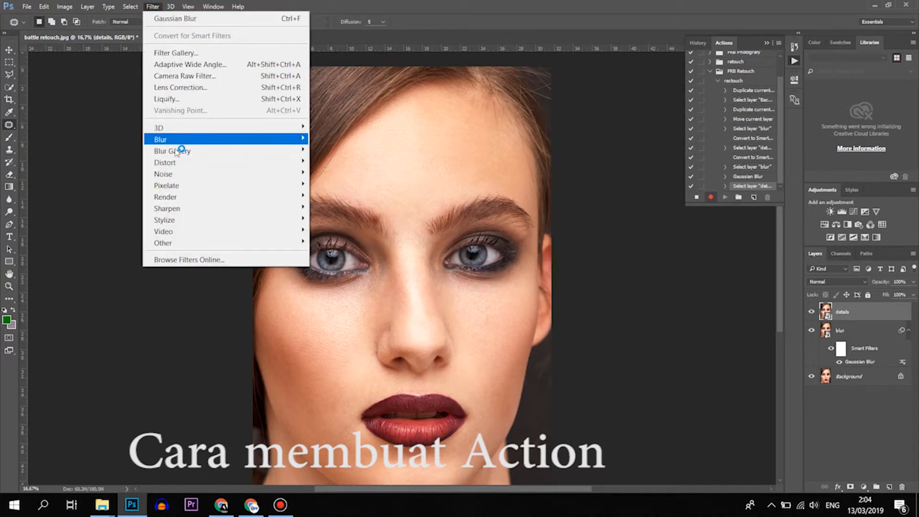
pyautogui.moveTo(191, 243)
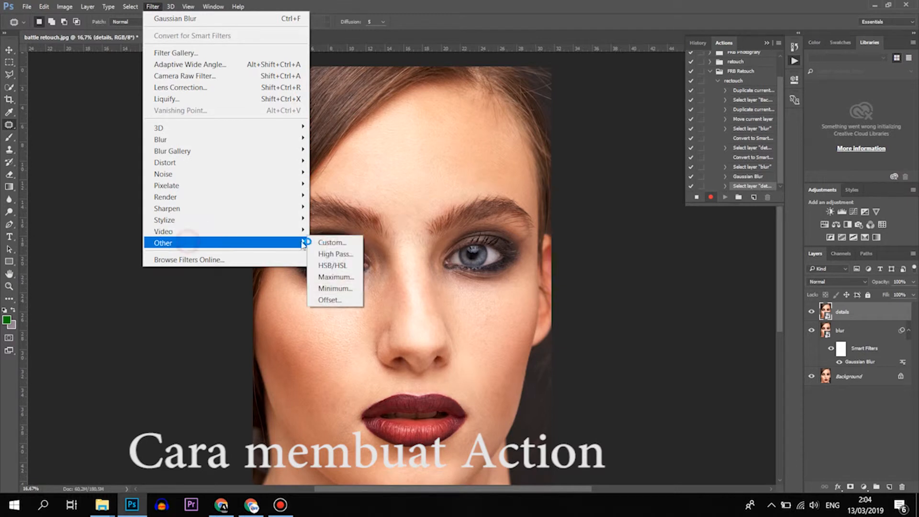
pyautogui.click(328, 254)
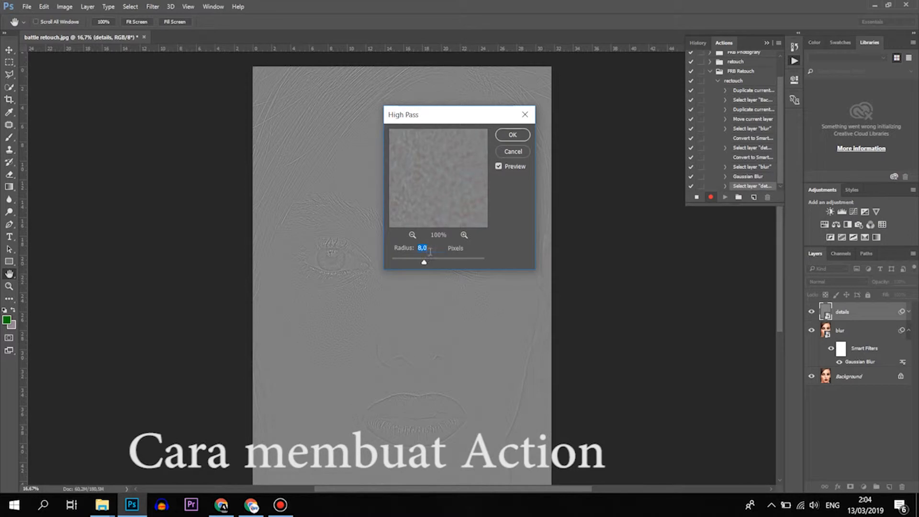
pyautogui.click(514, 136)
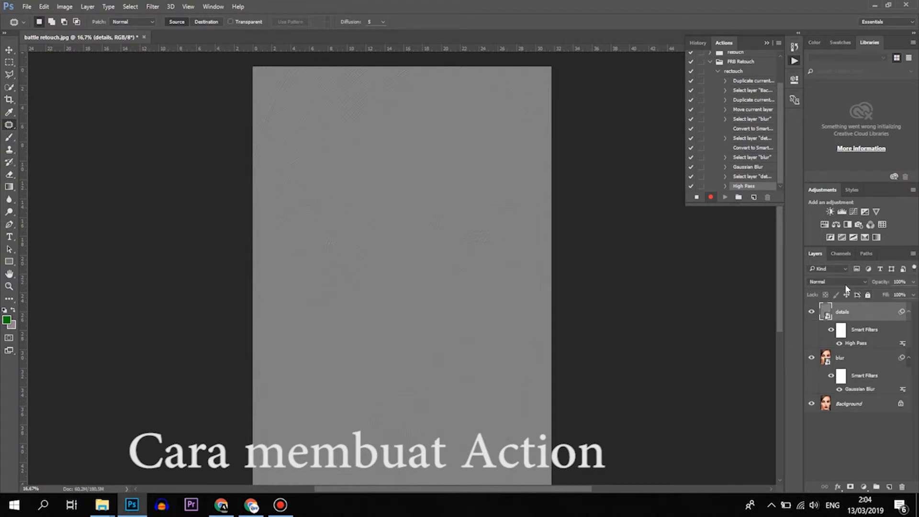
pyautogui.click(844, 286)
pyautogui.click(836, 392)
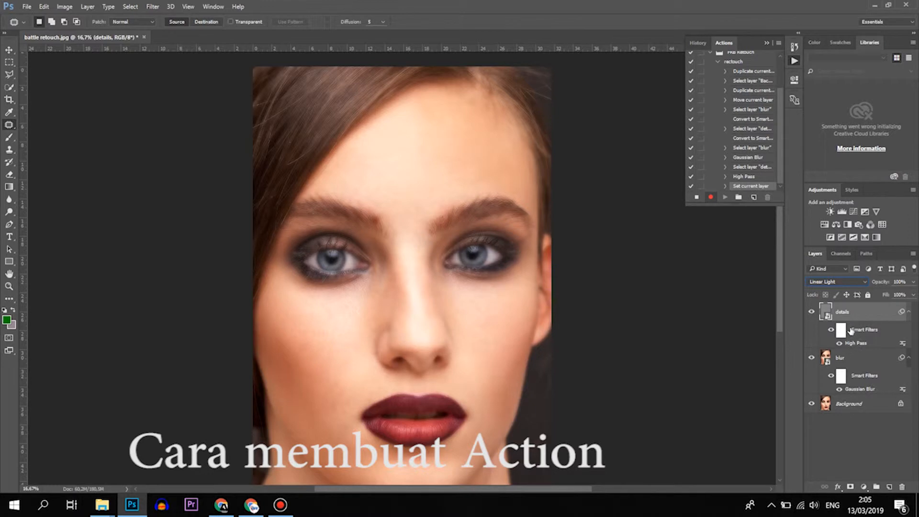
# Step: Group the details and blur layers into a new group named FRB Retouch
pyautogui.keyDown('ctrl'); pyautogui.click(853, 360); pyautogui.keyUp('ctrl')
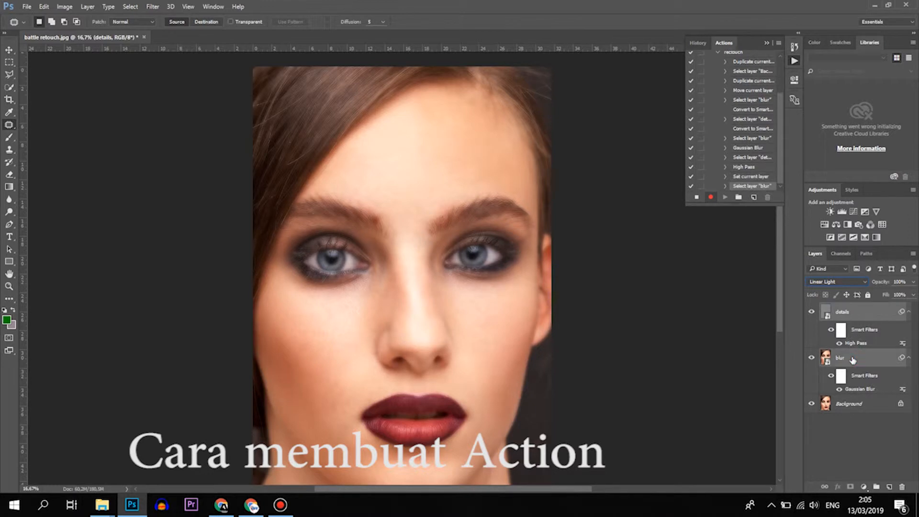
pyautogui.rightClick(854, 361)
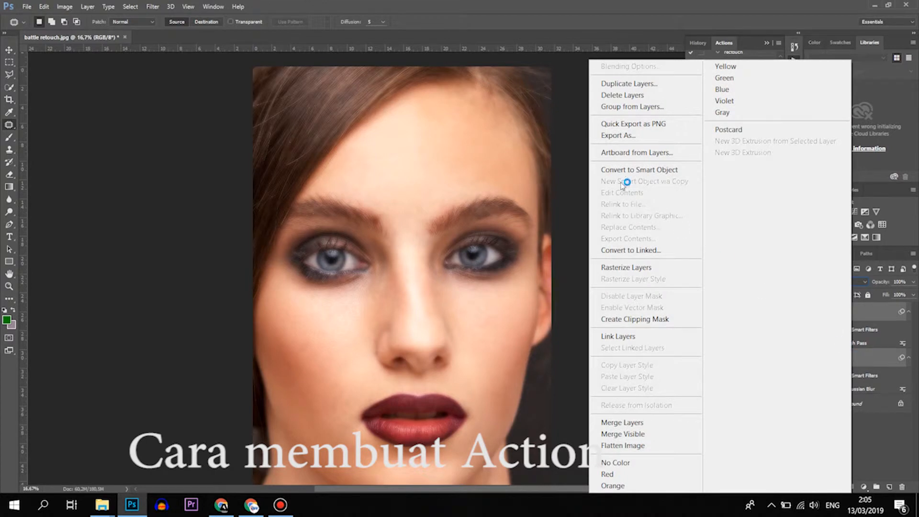
pyautogui.click(635, 110)
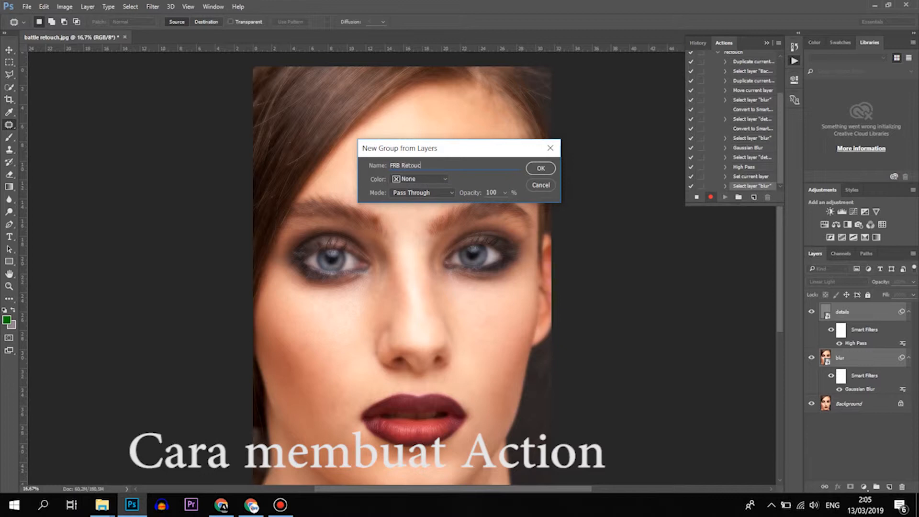
pyautogui.click(538, 170)
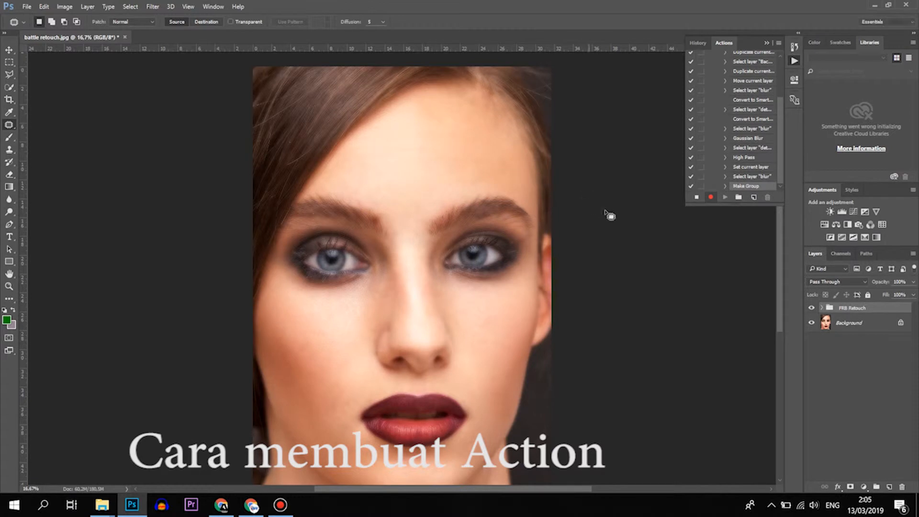
# Step: Add a layer mask to the FRB Retouch group, invert it to black, and swap the foreground colour to white
pyautogui.click(853, 486)
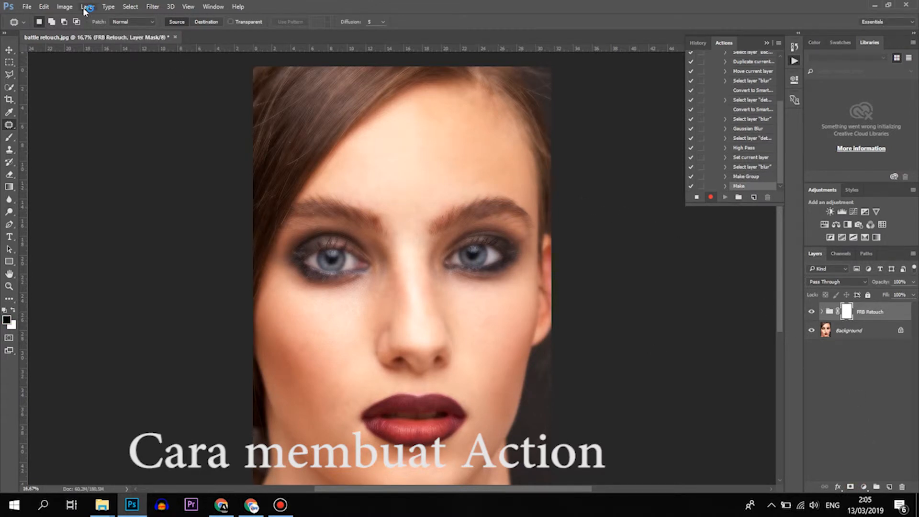
pyautogui.click(64, 6)
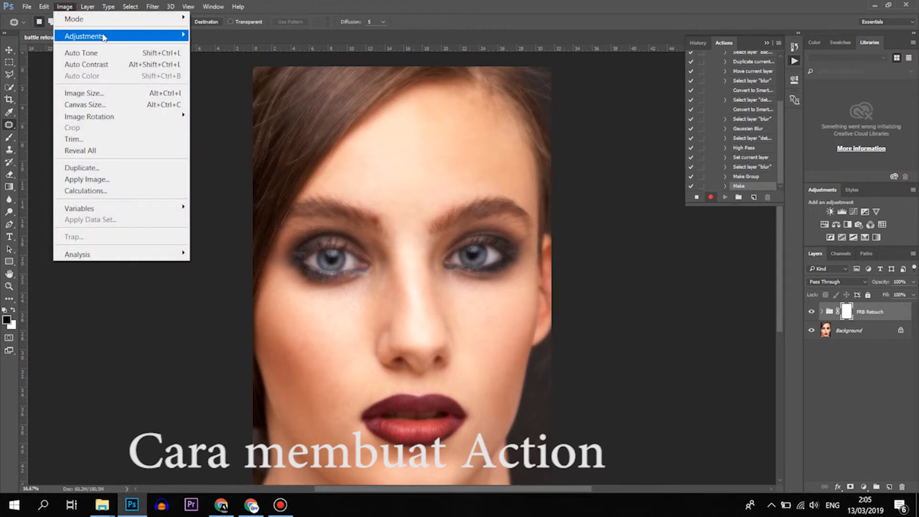
pyautogui.moveTo(100, 36)
pyautogui.click(227, 178)
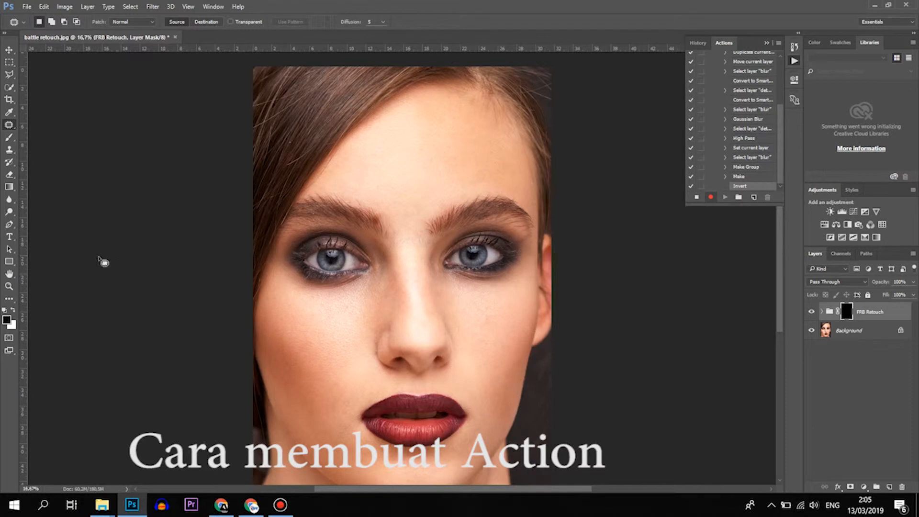
pyautogui.click(13, 311)
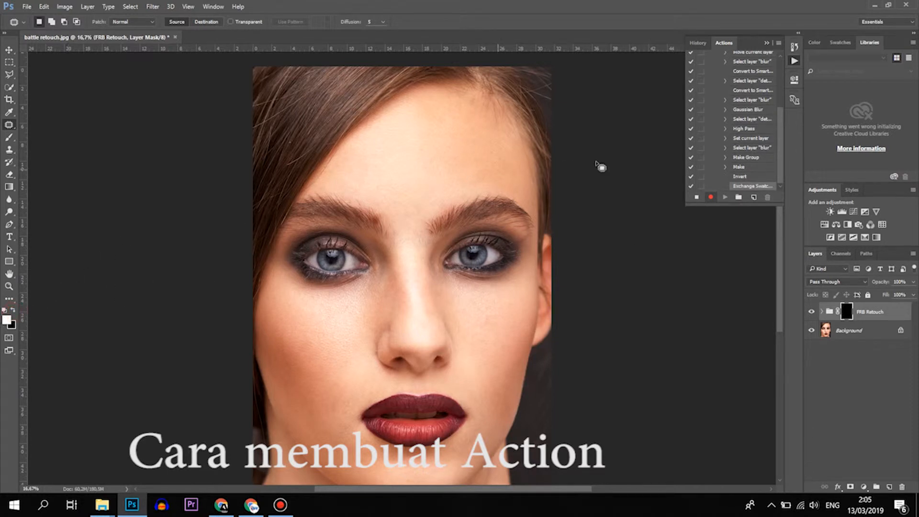
# Step: Collapse the rectouch action's steps and paint white over the forehead on the FRB Retouch mask, enlarging the brush to 600 px
pyautogui.moveTo(781, 142); pyautogui.dragTo(783, 90)
pyautogui.click(720, 105)
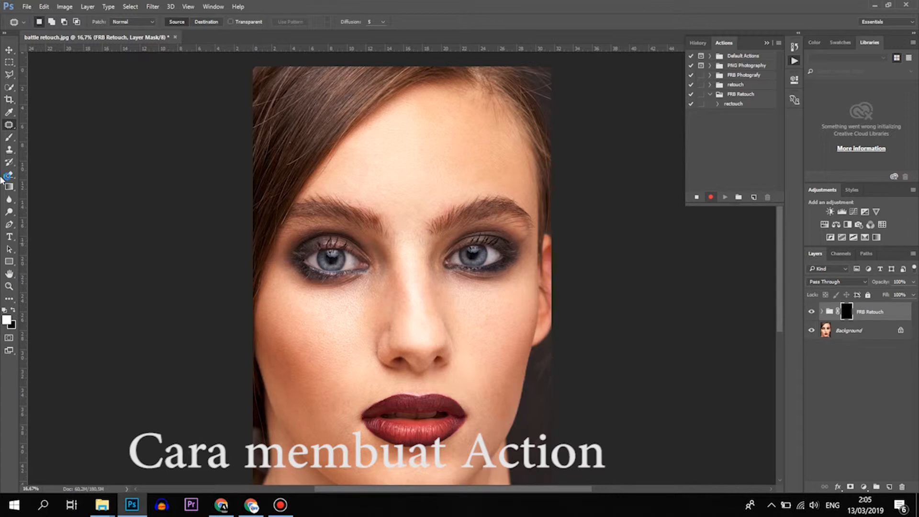
pyautogui.click(9, 137)
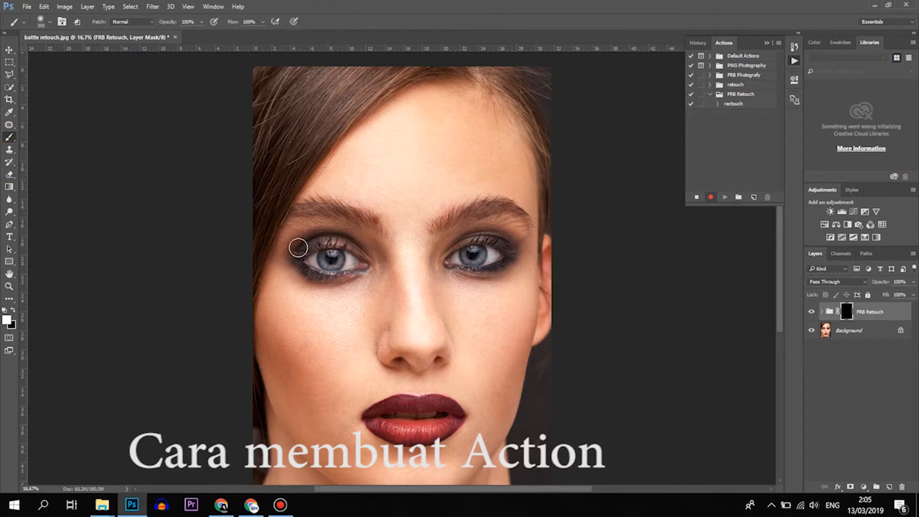
pyautogui.scroll(2, 351, 329)
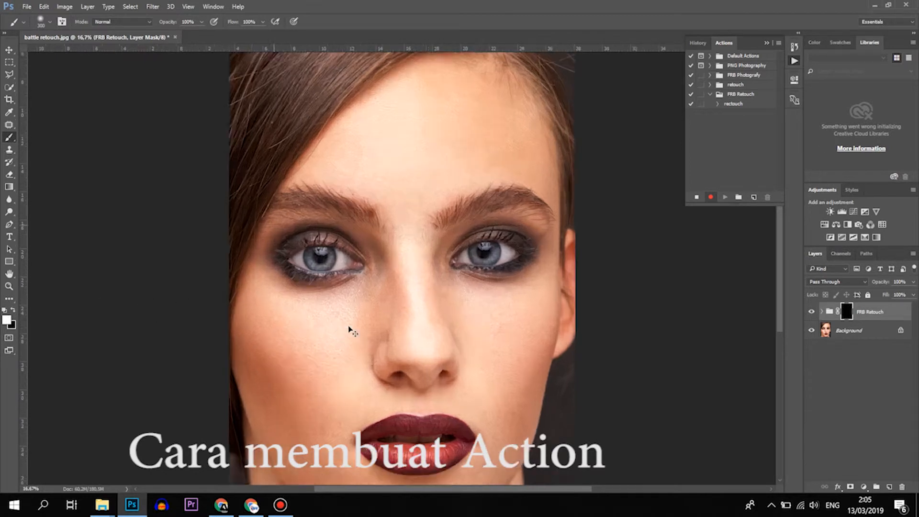
pyautogui.scroll(1, 486, 304)
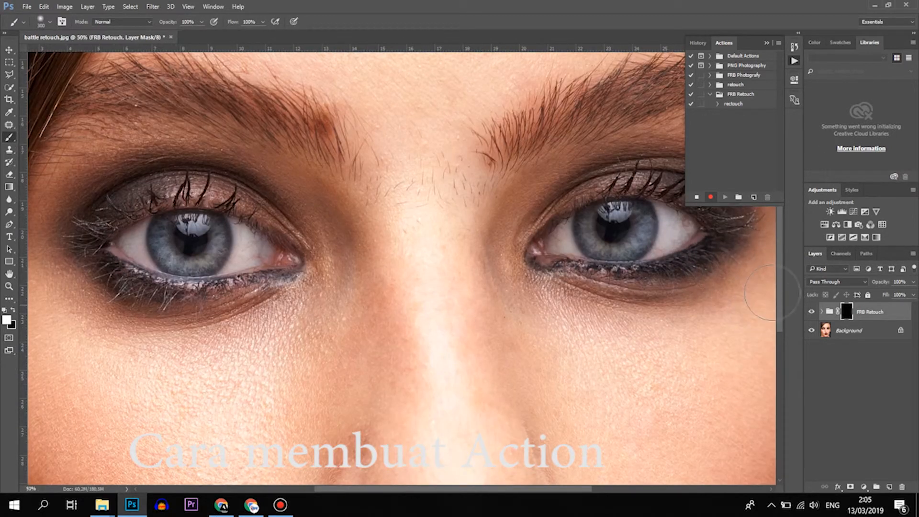
pyautogui.moveTo(776, 257); pyautogui.dragTo(777, 217)
pyautogui.click(315, 298)
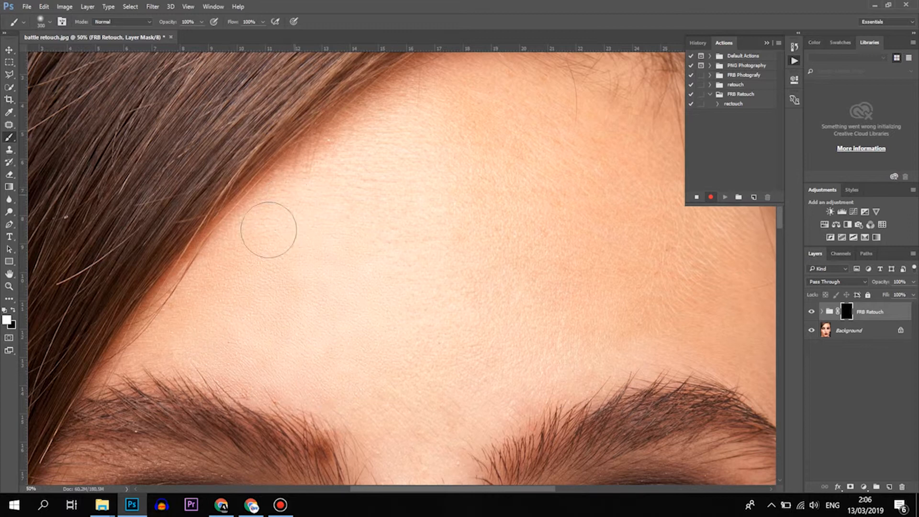
pyautogui.moveTo(507, 393)
pyautogui.mouseDown()
pyautogui.moveTo(548, 269)
pyautogui.moveTo(387, 261)
pyautogui.moveTo(457, 181)
pyautogui.moveTo(464, 203)
pyautogui.mouseUp()
pyautogui.press(']')
pyautogui.press(']')
pyautogui.press(']')
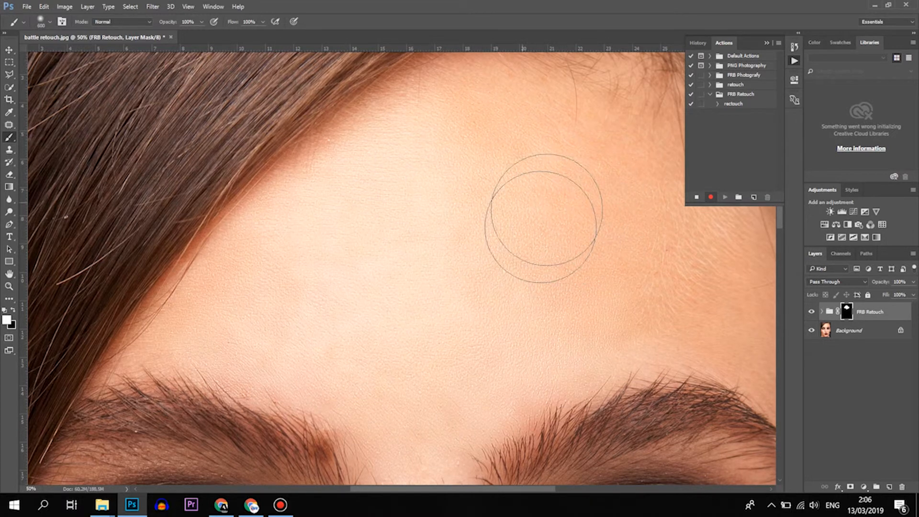
# Step: Paint white on the FRB Retouch mask over the forehead's right side and the skin around the right-hand eye with a 175 px brush
pyautogui.moveTo(500, 490); pyautogui.dragTo(544, 490)
pyautogui.press('[')
pyautogui.press('[')
pyautogui.press('[')
pyautogui.press('[')
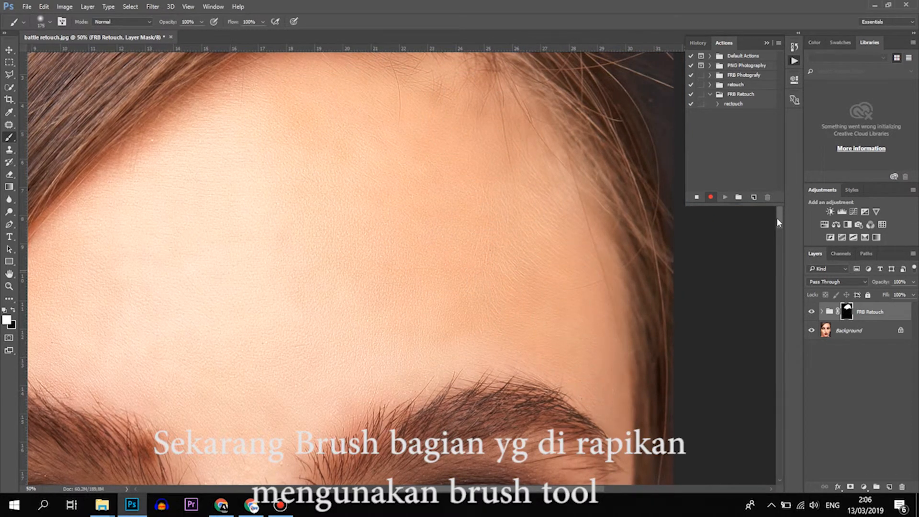
pyautogui.moveTo(779, 222); pyautogui.dragTo(779, 264)
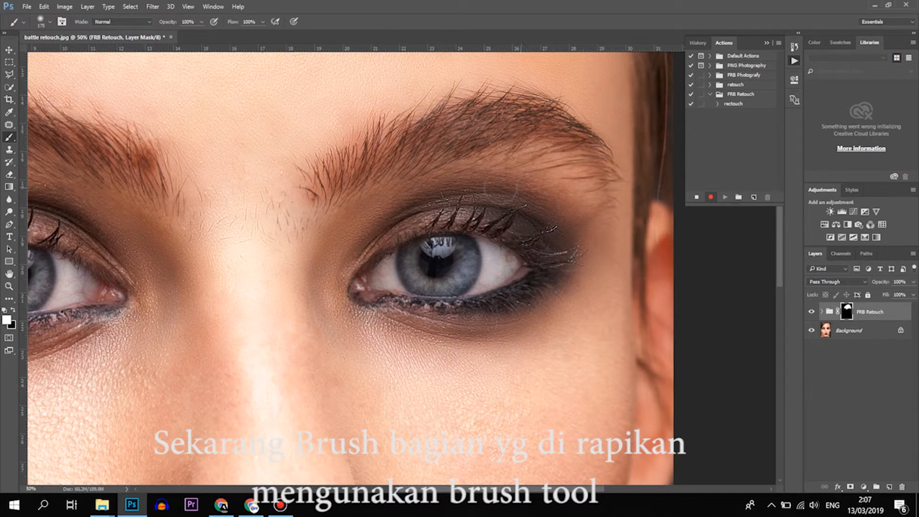
pyautogui.moveTo(580, 201)
pyautogui.mouseDown()
pyautogui.moveTo(339, 389)
pyautogui.moveTo(290, 355)
pyautogui.mouseUp()
# Step: Enlarge the brush to 600 px for revealing smoothing over the nose and cheeks on the FRB Retouch mask
pyautogui.hotkey('ctrl', '-')
pyautogui.hotkey('ctrl', '-')
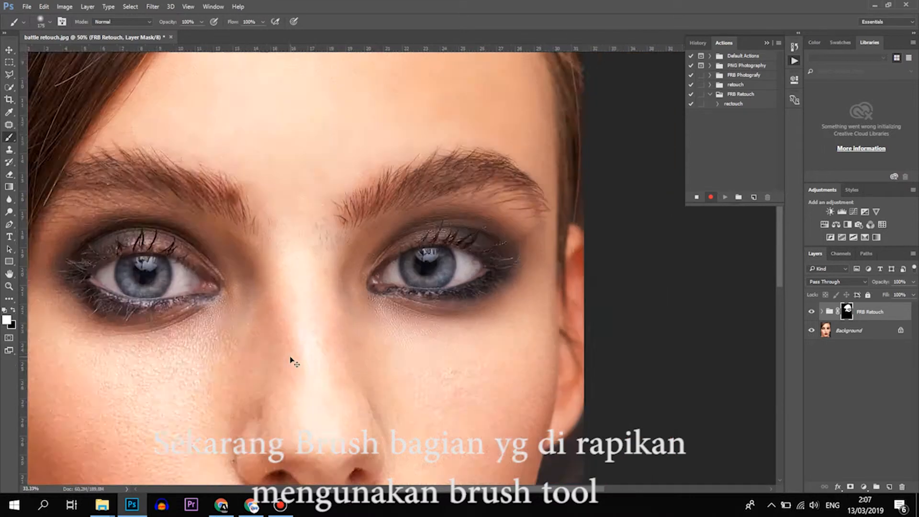
pyautogui.press(']')
pyautogui.press(']')
pyautogui.press(']')
pyautogui.press(']')
pyautogui.press(']')
pyautogui.press(']')
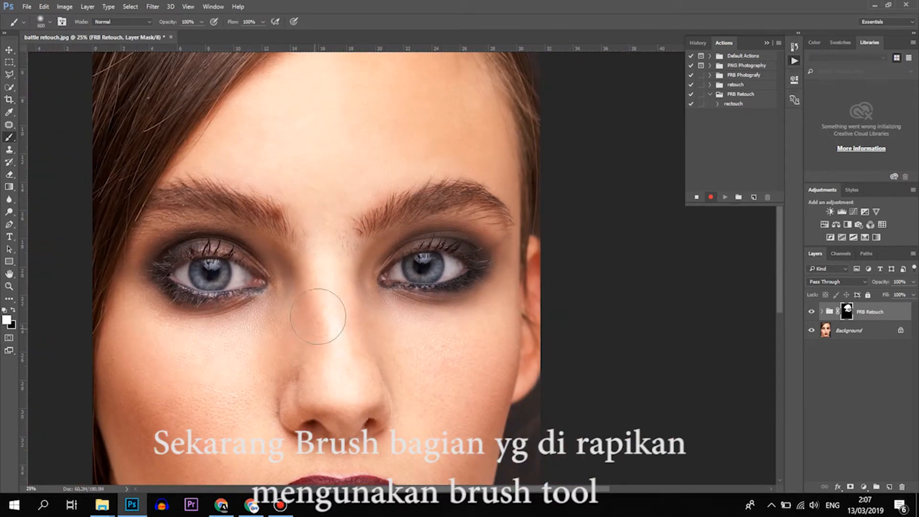
# Step: Paint white on the FRB Retouch mask over the skin around the left-hand eye, reducing the brush to 250 px
pyautogui.hotkey('ctrl', '+')
pyautogui.moveTo(369, 489); pyautogui.dragTo(349, 489)
pyautogui.press('[')
pyautogui.press('[')
pyautogui.press('[')
pyautogui.press('[')
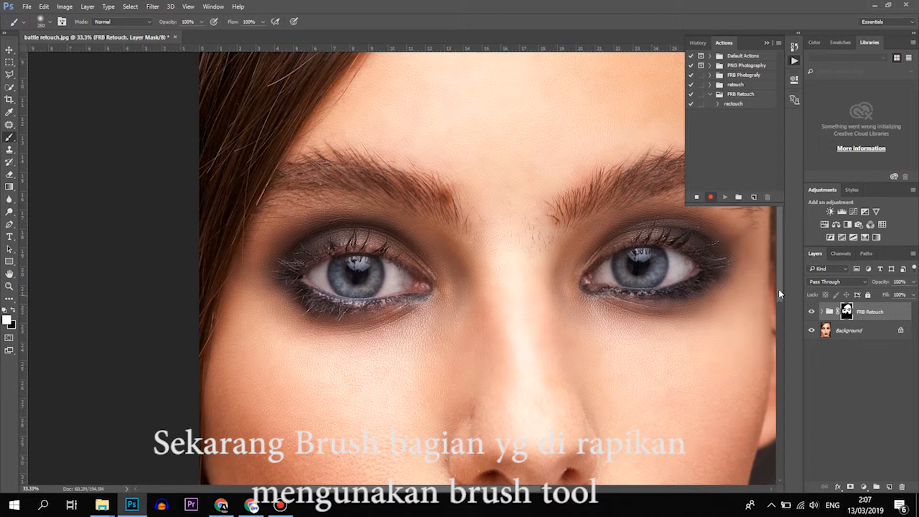
# Step: Paint white on the FRB Retouch mask over the cheeks and around the nose, reducing the brush to 150 px for close areas
pyautogui.scroll(-5, 778, 289)
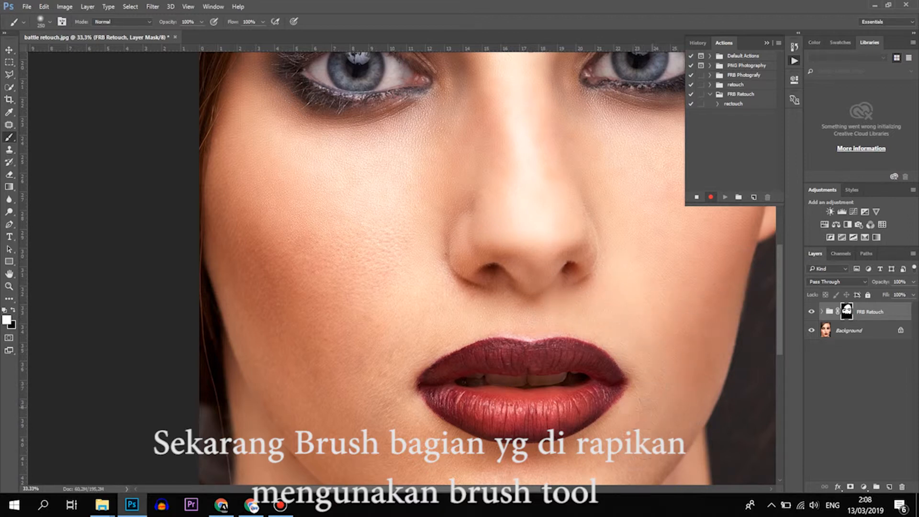
pyautogui.press(']')
pyautogui.press(']')
pyautogui.press(']')
pyautogui.press(']')
pyautogui.press(']')
pyautogui.press('[')
pyautogui.press('[')
pyautogui.press('[')
pyautogui.press('[')
pyautogui.press('[')
pyautogui.press('[')
pyautogui.press('[')
pyautogui.press('[')
pyautogui.hotkey('ctrl', '+')
pyautogui.hotkey('ctrl', '+')
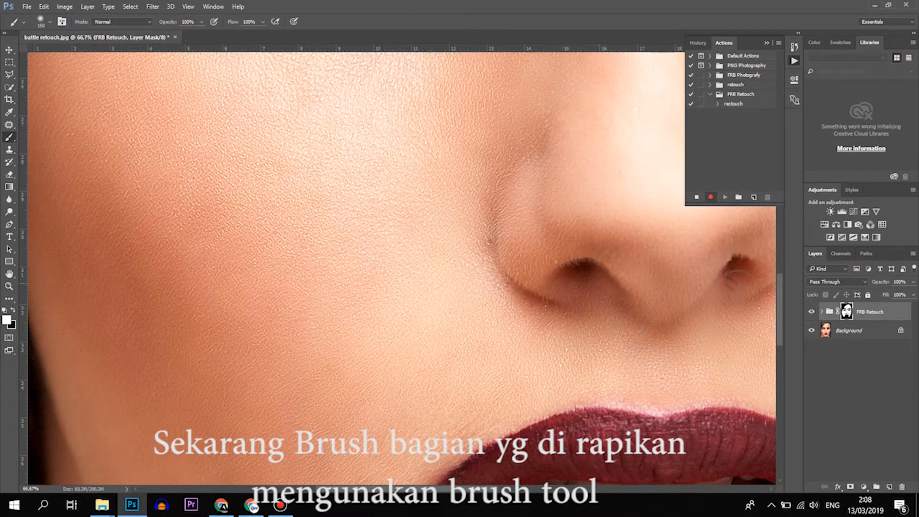
# Step: Paint white on the FRB Retouch mask around the mouth and over the chin, using a 400 px brush for the wider areas
pyautogui.scroll(-5, 402, 228)
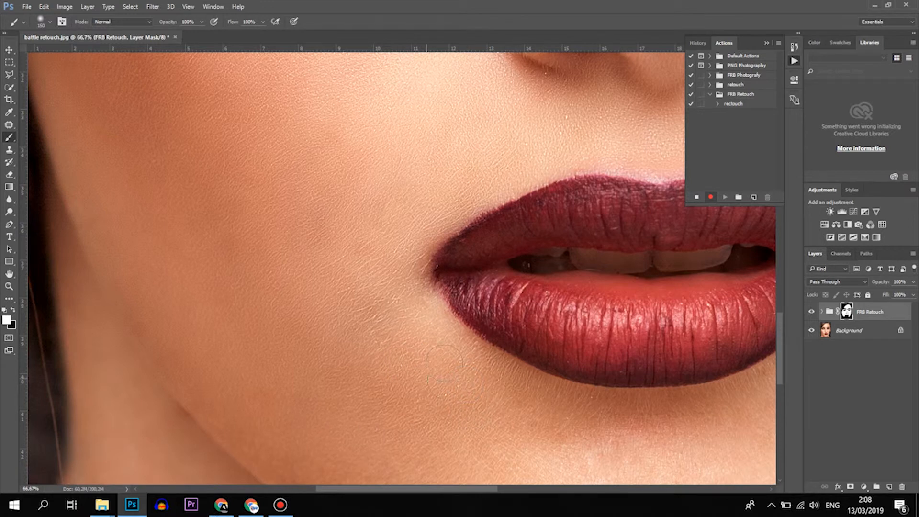
pyautogui.hotkey('ctrl', '-')
pyautogui.hotkey('ctrl', '-')
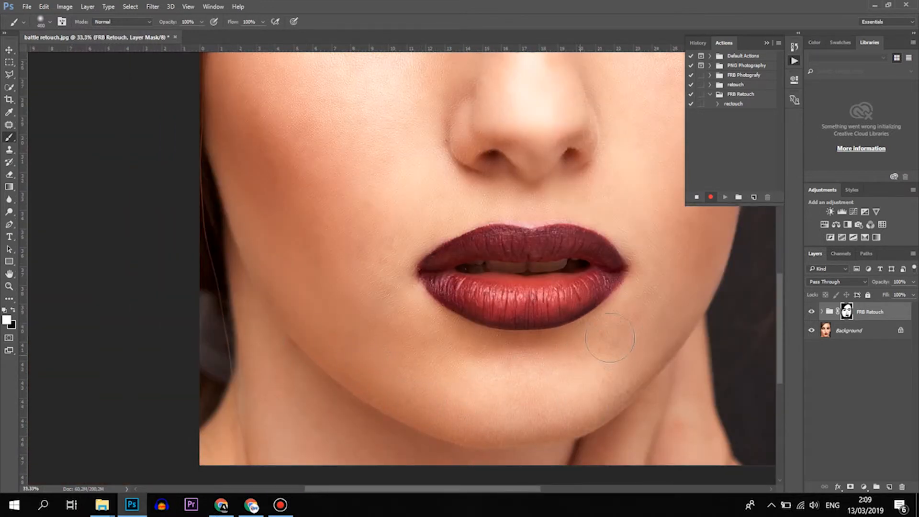
pyautogui.hotkey('ctrl', '-')
pyautogui.hotkey('ctrl', '-')
pyautogui.hotkey('ctrl', '-')
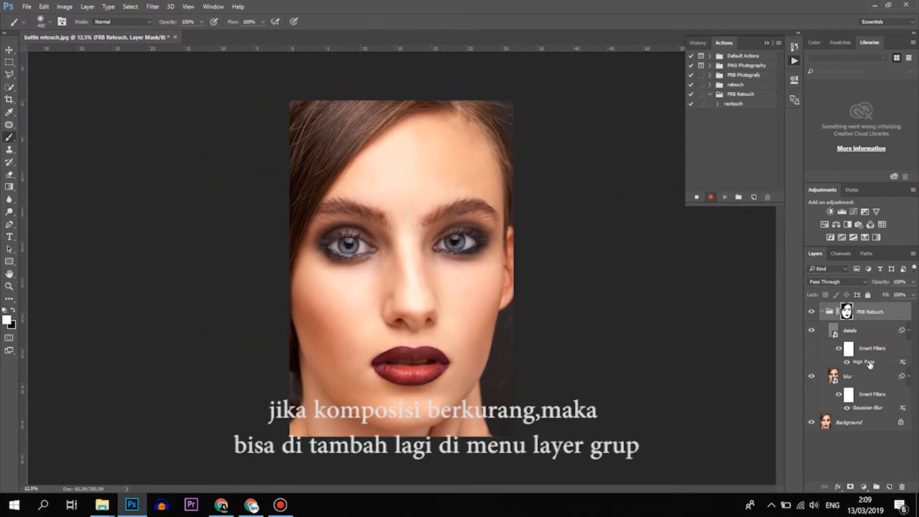
# Step: Set the High Pass radius on the details layer to 5 pixels and inspect the skin texture around the nose
pyautogui.click(870, 365)
pyautogui.doubleClick(894, 363)
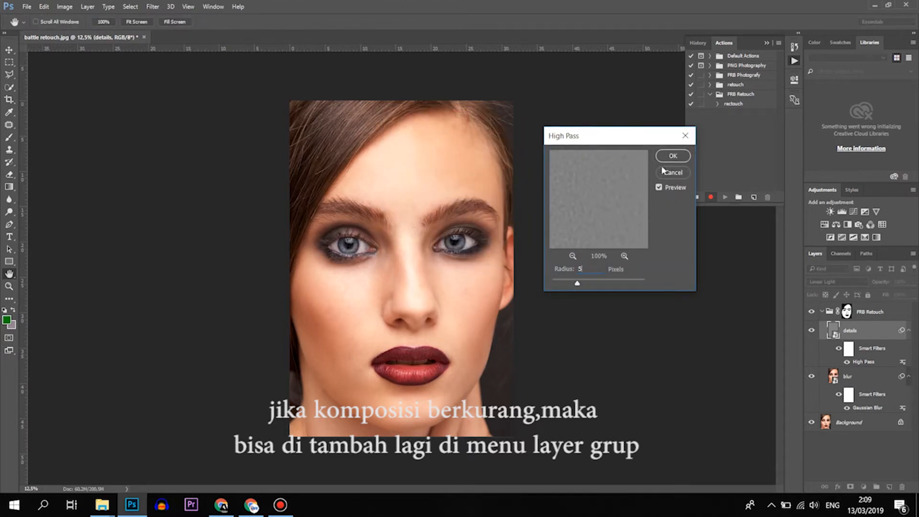
pyautogui.click(673, 155)
pyautogui.press('b')
pyautogui.scroll(2, 381, 301)
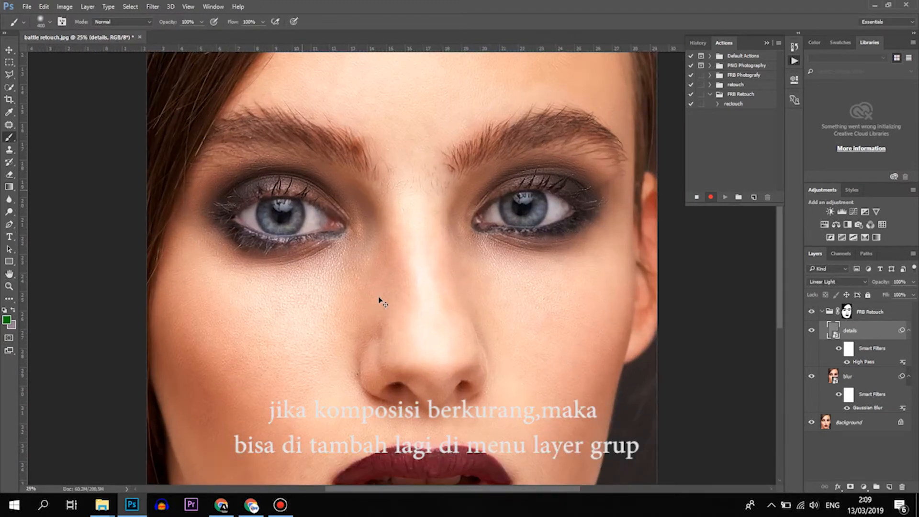
pyautogui.scroll(1, 381, 302)
pyautogui.moveTo(780, 265)
pyautogui.mouseDown()
pyautogui.moveTo(777, 323)
pyautogui.moveTo(779, 261)
pyautogui.mouseUp()
pyautogui.hotkey('ctrl', '+')
pyautogui.hotkey('ctrl', '+')
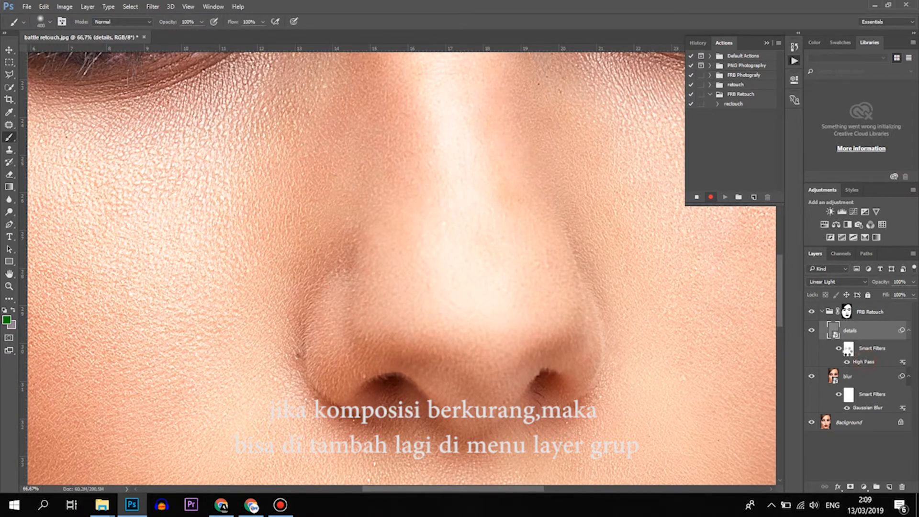
# Step: Set the details layer's High Pass radius to 8 pixels and compare the portrait with and without the FRB Retouch group
pyautogui.doubleClick(864, 362)
pyautogui.write('8')
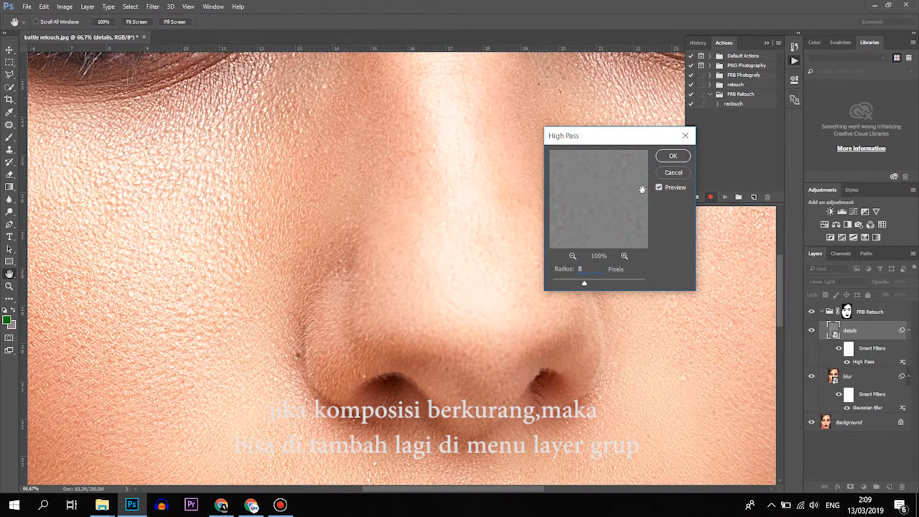
pyautogui.click(659, 187)
pyautogui.click(659, 188)
pyautogui.click(673, 156)
pyautogui.press('b')
pyautogui.scroll(-5, 385, 248)
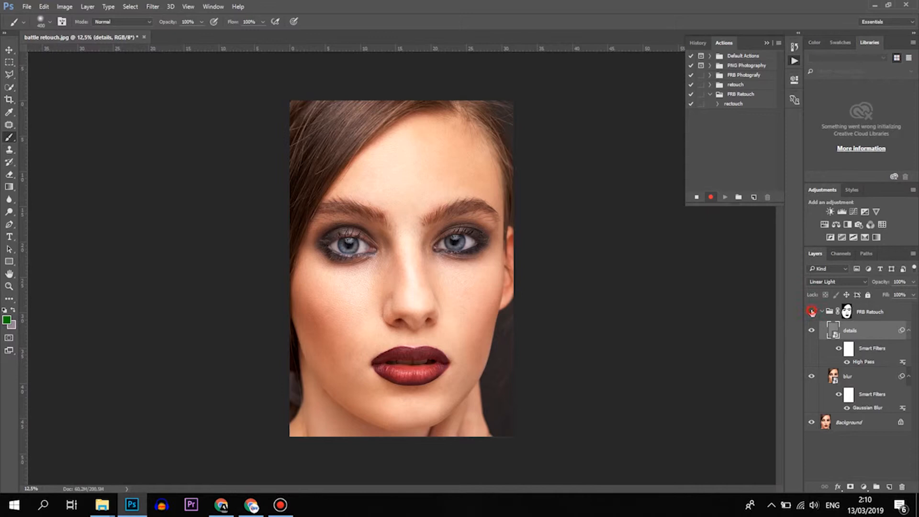
pyautogui.hotkey('ctrl', '+')
pyautogui.hotkey('ctrl', '+')
pyautogui.hotkey('ctrl', '+')
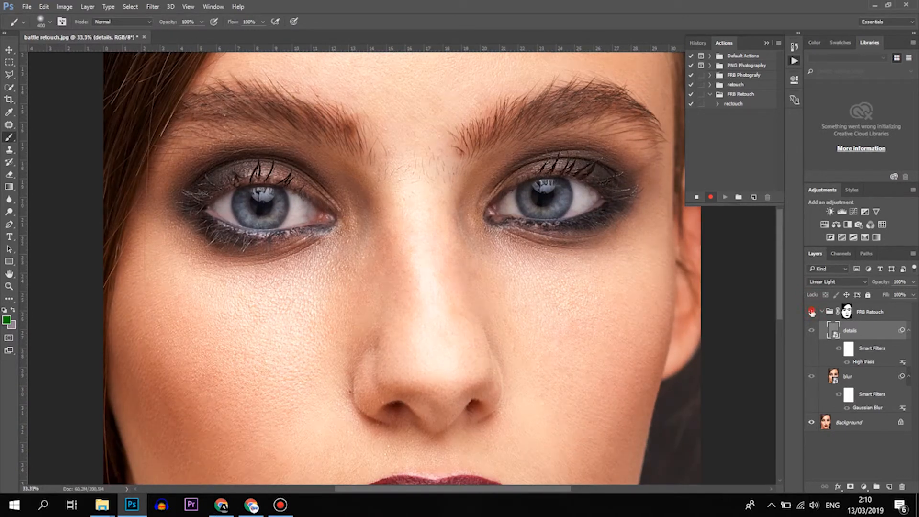
# Step: Collapse the FRB Retouch group and merge it with the Background layer
pyautogui.click(864, 314)
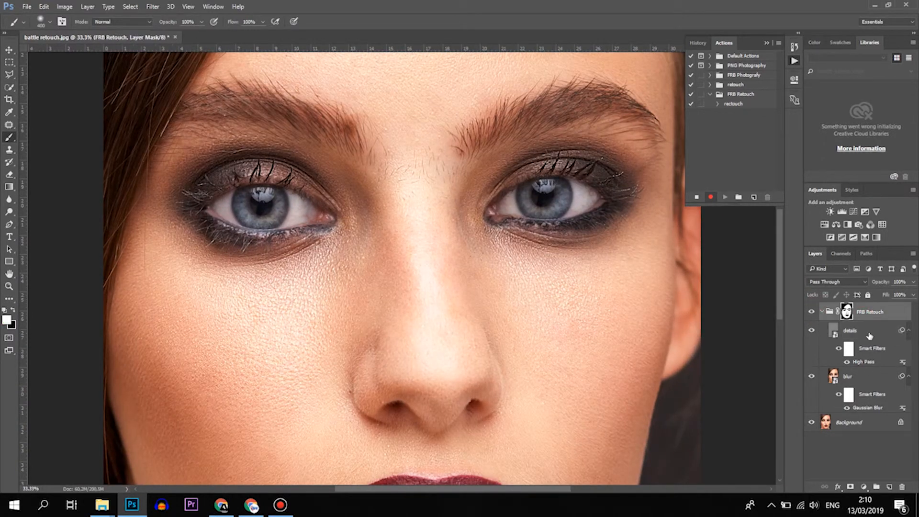
pyautogui.click(827, 311)
pyautogui.click(822, 311)
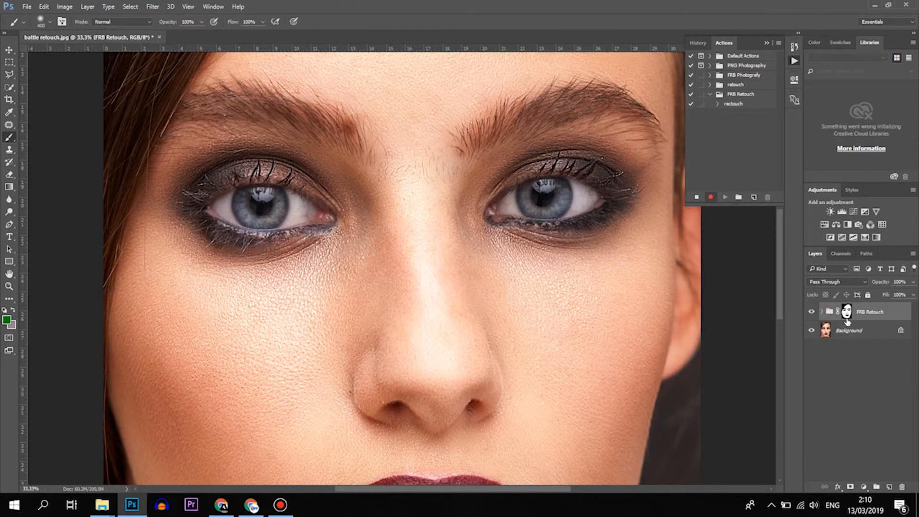
pyautogui.click(857, 329)
pyautogui.hotkey('ctrl', 'shift', 'e')
# Step: Duplicate the merged Background layer and brighten the eyes on the copy using the Dodge tool with Midtones range and 30% exposure
pyautogui.moveTo(860, 319); pyautogui.dragTo(889, 486)
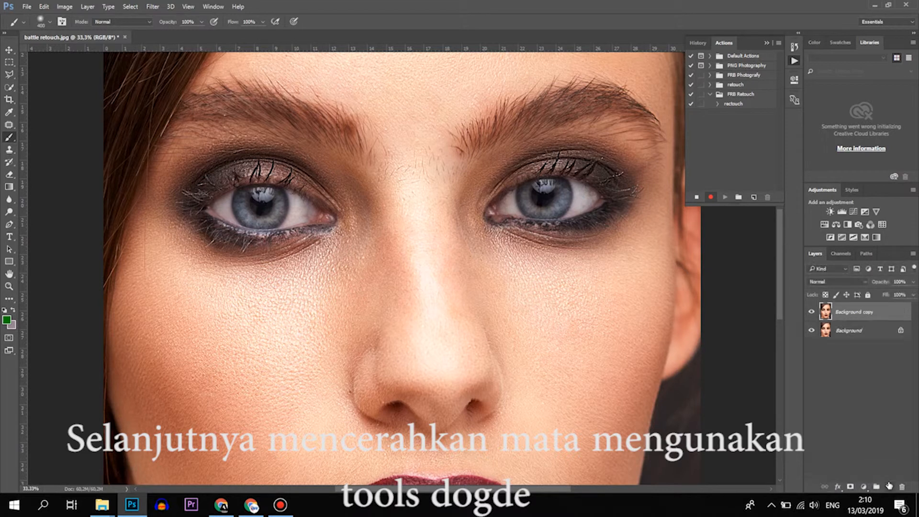
pyautogui.click(9, 212)
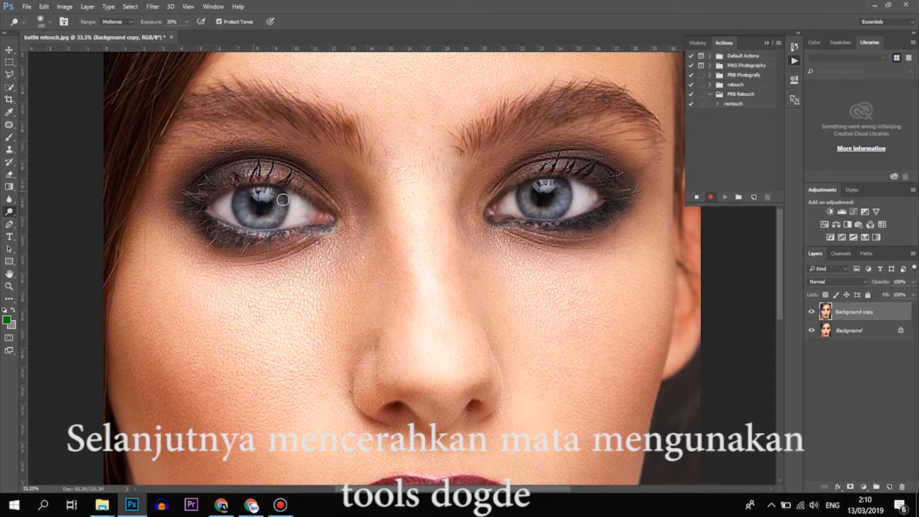
# Step: Compare the portrait with the Background copy layer hidden and shown, in close-up and as a whole image
pyautogui.click(811, 311)
pyautogui.click(812, 312)
pyautogui.hotkey('ctrl', '-')
pyautogui.hotkey('ctrl', '-')
pyautogui.click(812, 312)
pyautogui.click(812, 311)
pyautogui.hotkey('ctrl', '-')
pyautogui.click(813, 312)
pyautogui.click(813, 312)
pyautogui.click(812, 311)
pyautogui.click(813, 312)
pyautogui.click(812, 312)
pyautogui.click(812, 312)
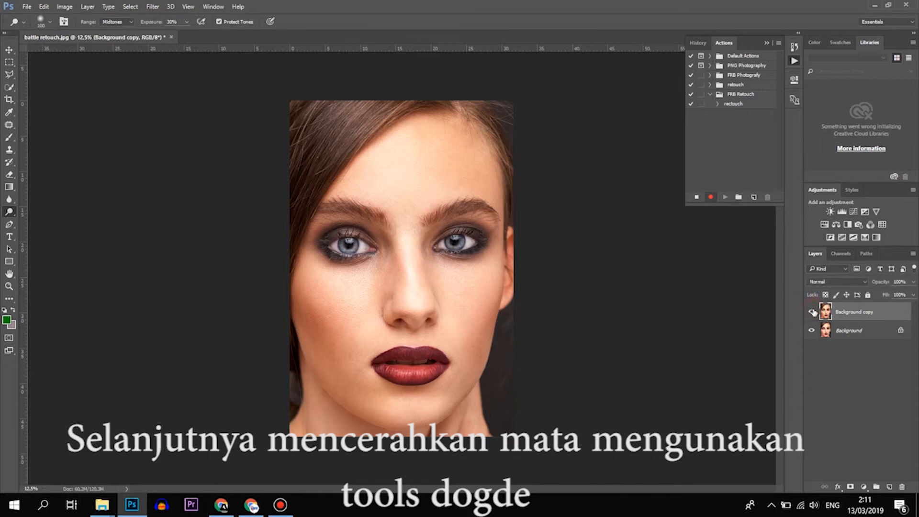
# Step: Merge the Background copy layer with the Background layer
pyautogui.keyDown('ctrl'); pyautogui.click(842, 326); pyautogui.keyUp('ctrl')
pyautogui.hotkey('ctrl', 'e')
pyautogui.moveTo(846, 319); pyautogui.dragTo(859, 343)
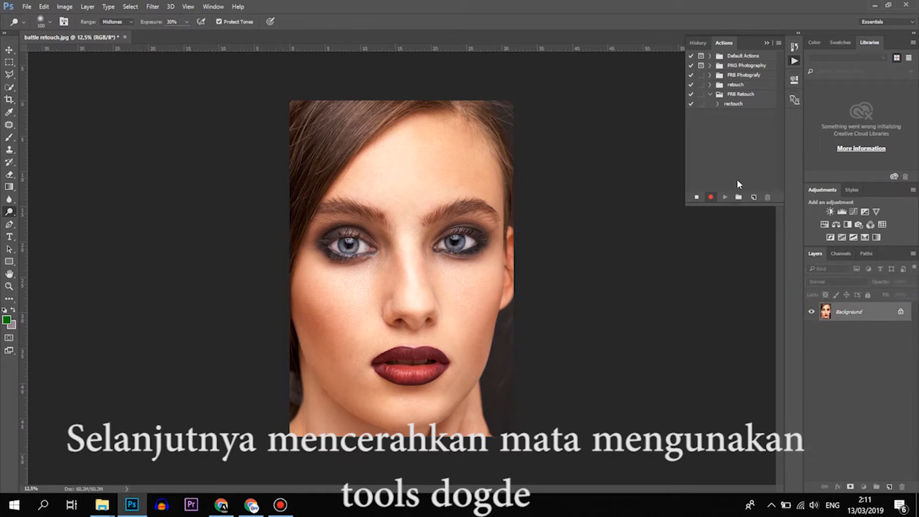
# Step: Compare the whole portrait at the earliest Patch Tool history states with the final Merge Layers state
pyautogui.click(698, 43)
pyautogui.scroll(12, 732, 124)
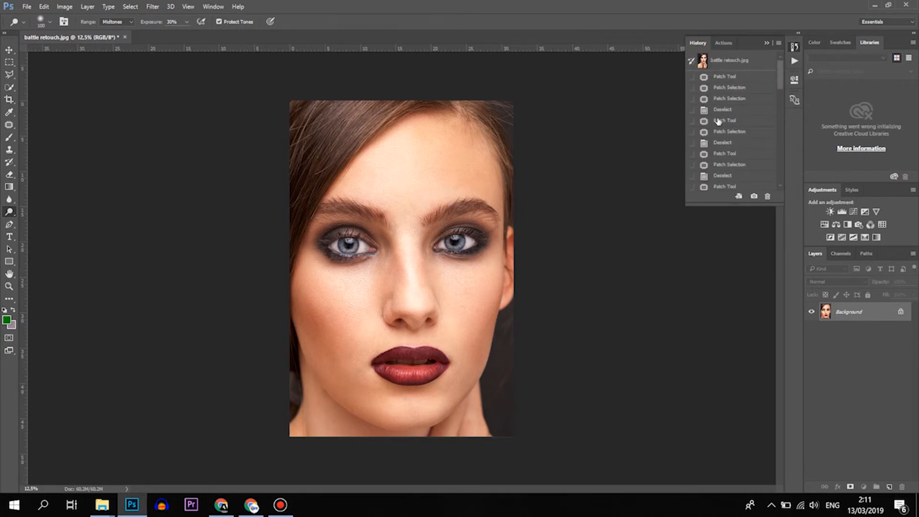
pyautogui.click(692, 62)
pyautogui.click(744, 99)
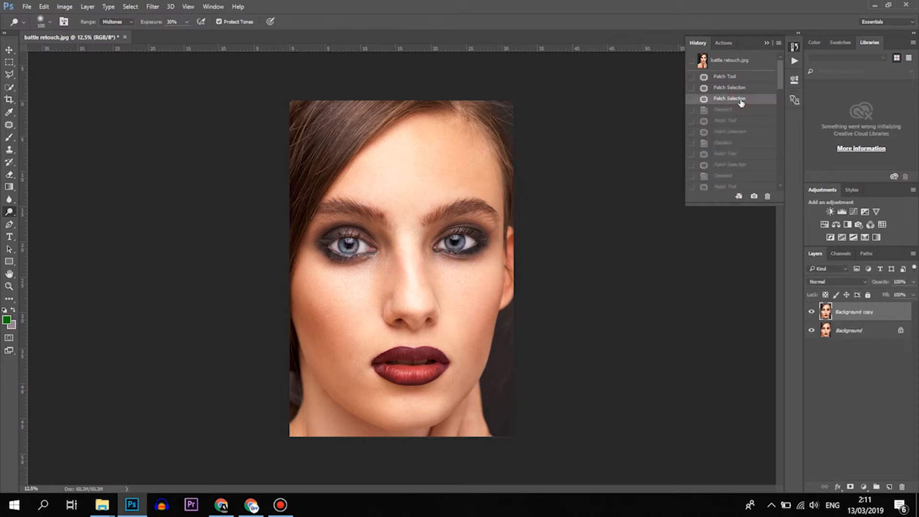
pyautogui.click(732, 77)
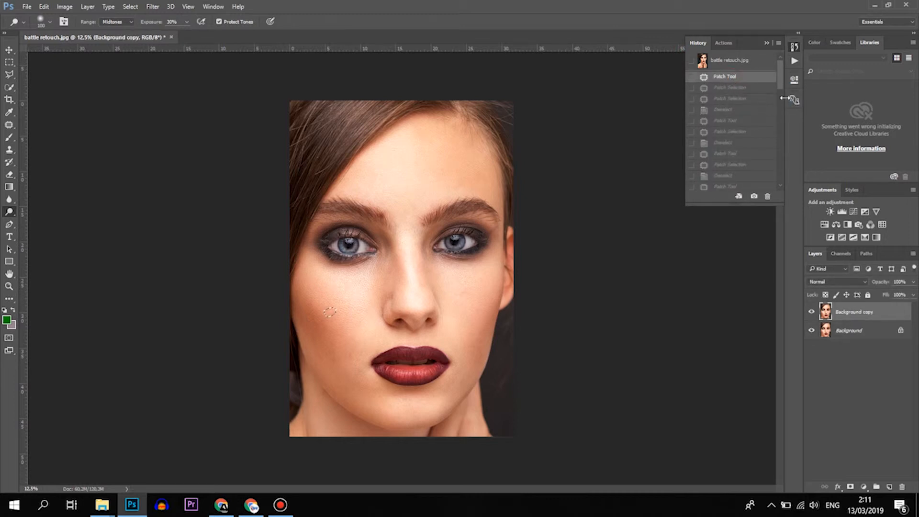
pyautogui.moveTo(782, 80); pyautogui.dragTo(771, 170)
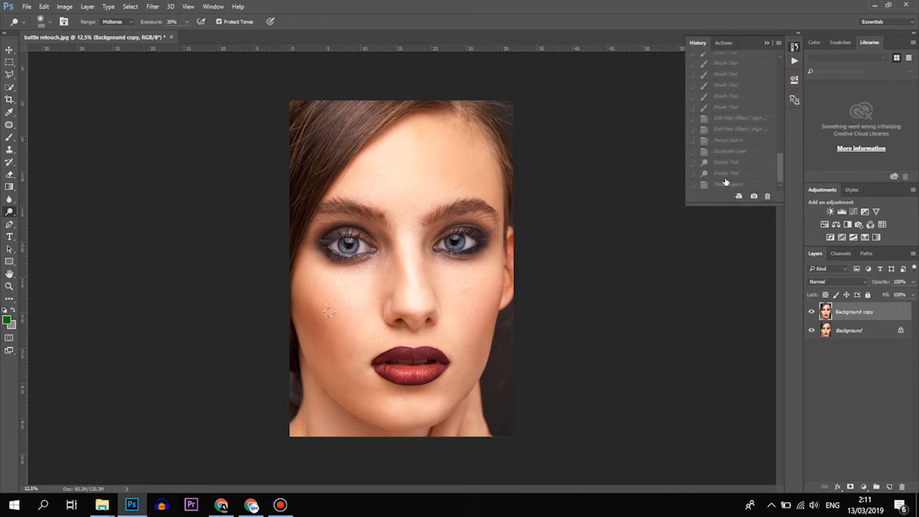
pyautogui.click(726, 183)
# Step: Compare the first Patch Tool and final Merge Layers history states in close-up, and examine the retouched skin and eyes
pyautogui.hotkey('ctrl', '+')
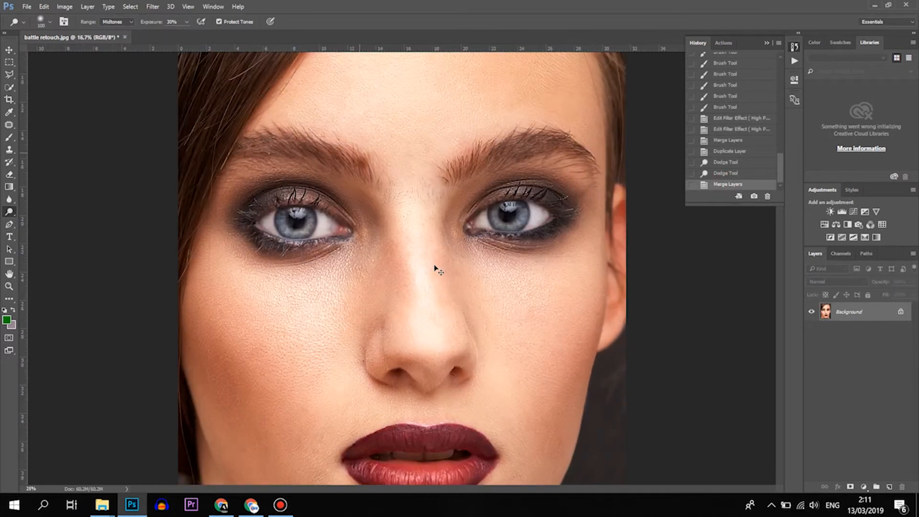
pyautogui.moveTo(782, 169); pyautogui.dragTo(776, 69)
pyautogui.click(724, 77)
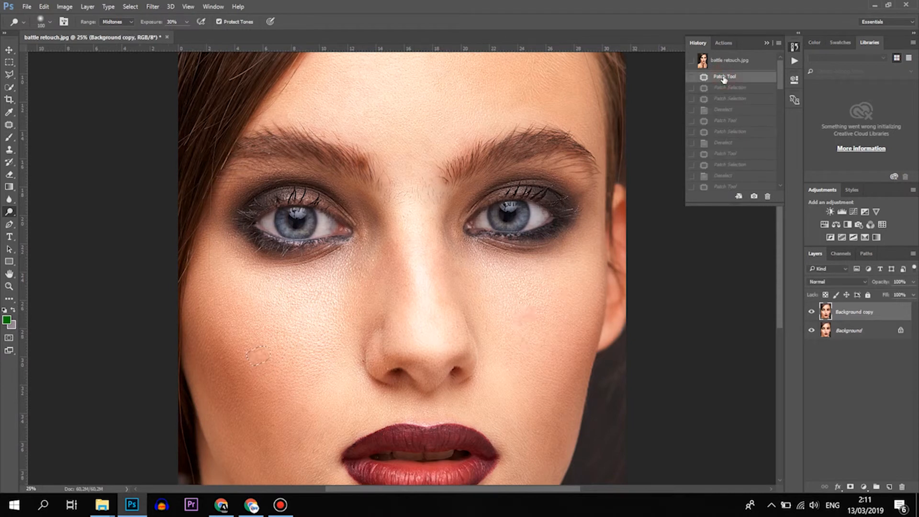
pyautogui.moveTo(777, 82); pyautogui.dragTo(779, 197)
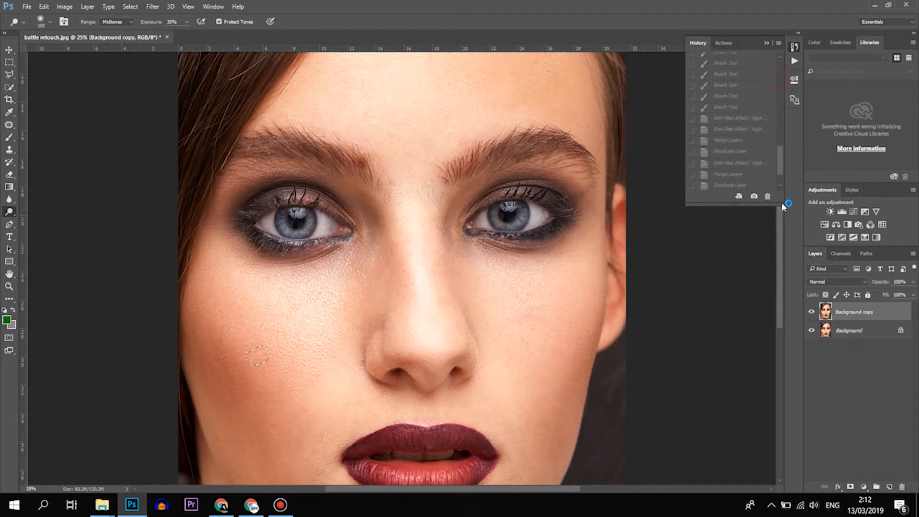
pyautogui.click(744, 186)
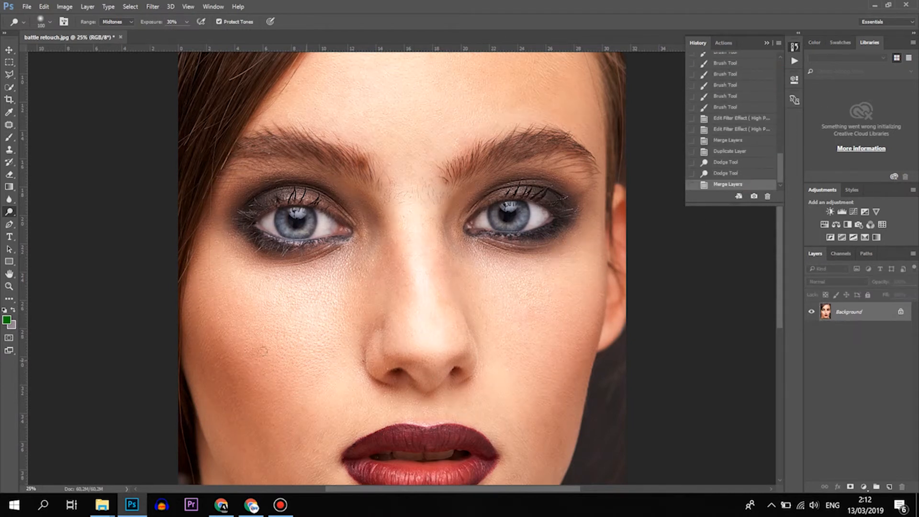
pyautogui.hotkey('ctrl', '+')
pyautogui.hotkey('ctrl', '+')
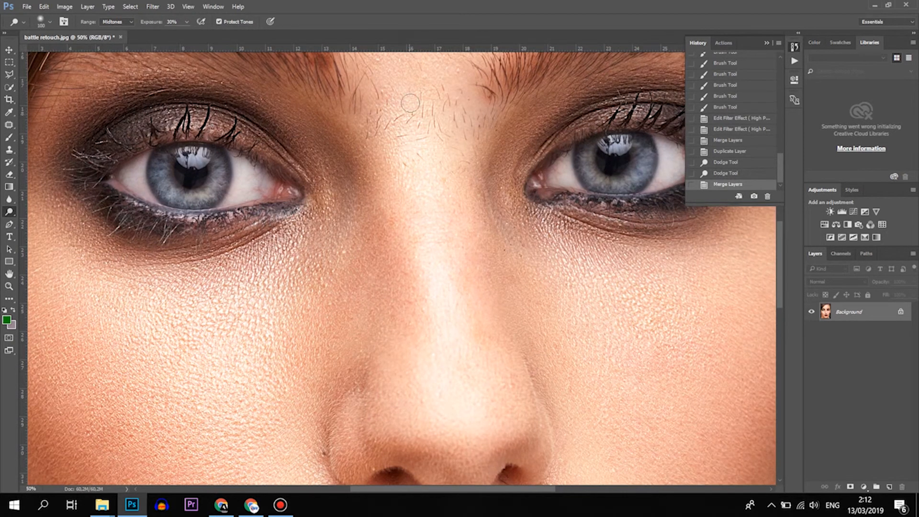
pyautogui.hotkey('ctrl', '-')
pyautogui.hotkey('ctrl', '-')
pyautogui.hotkey('ctrl', '-')
pyautogui.hotkey('ctrl', '-')
pyautogui.hotkey('ctrl', '-')
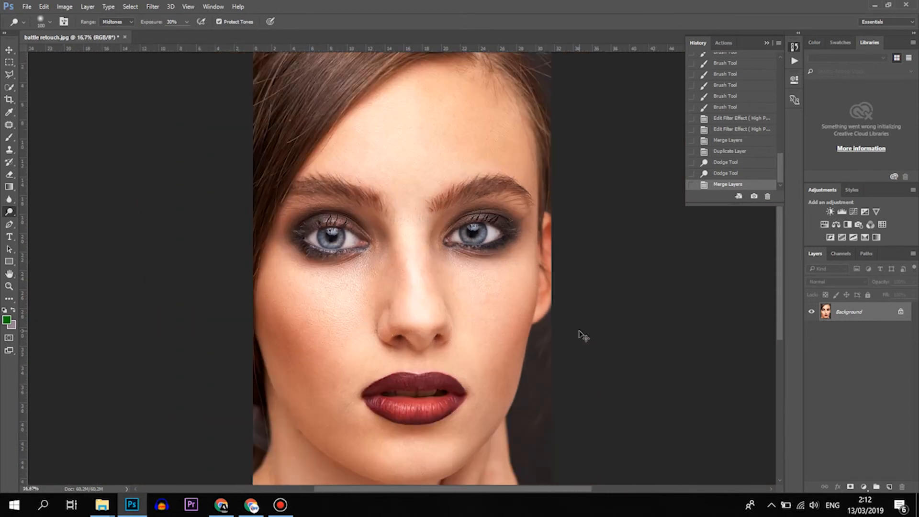
pyautogui.hotkey('ctrl', '+')
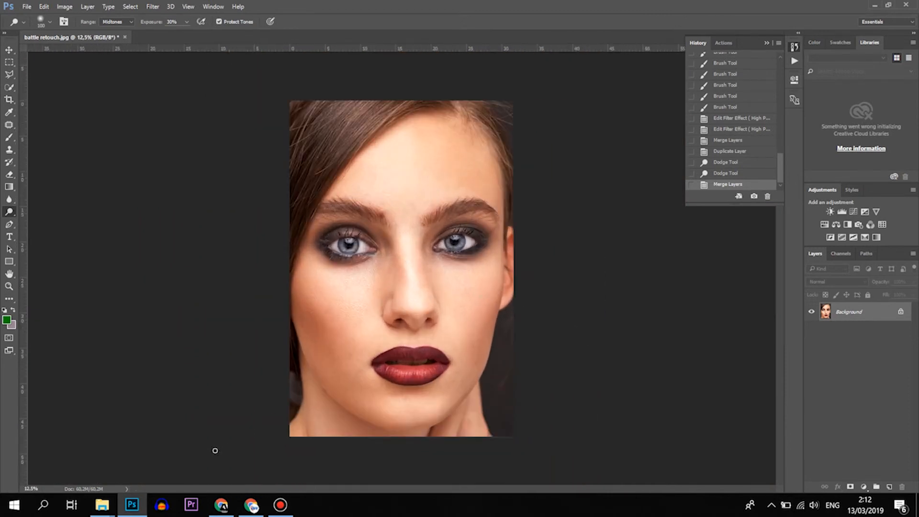
# Step: Place the original battle retouch image from the Data (D:) drive into the portrait document and shift it down and left
pyautogui.moveTo(102, 505)
pyautogui.click(184, 455)
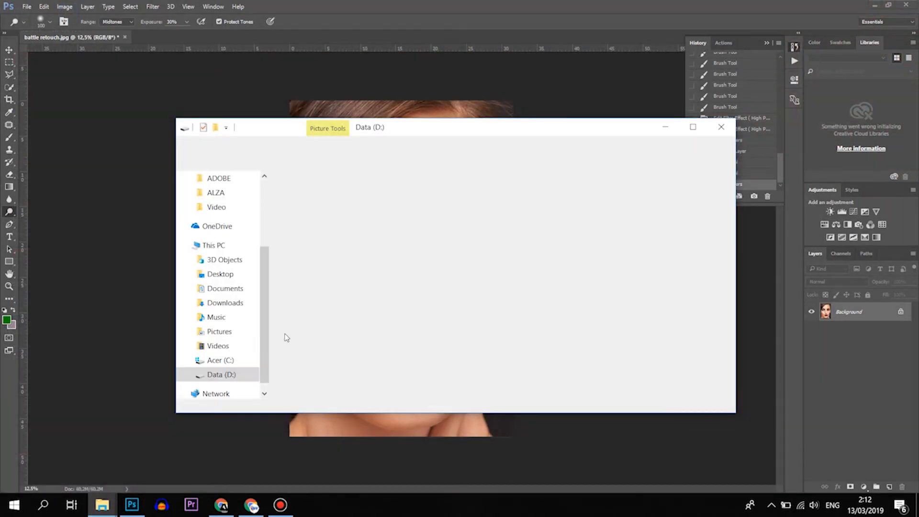
pyautogui.moveTo(319, 352)
pyautogui.mouseDown()
pyautogui.moveTo(195, 330)
pyautogui.moveTo(185, 221)
pyautogui.moveTo(129, 254)
pyautogui.mouseUp()
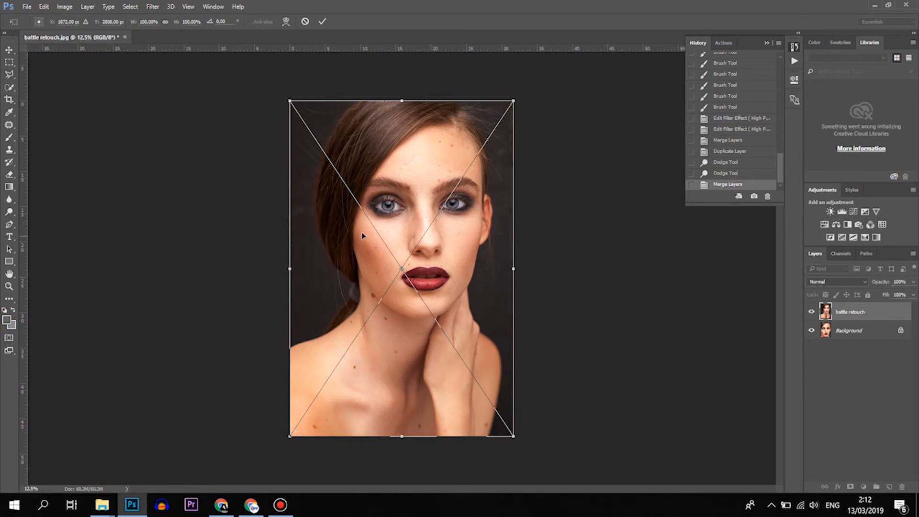
pyautogui.moveTo(446, 268); pyautogui.dragTo(349, 296)
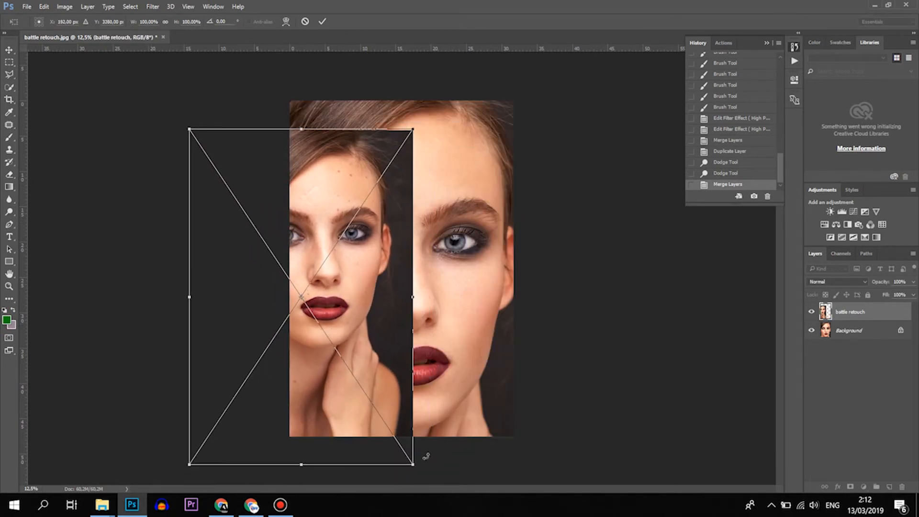
# Step: Scale the placed battle retouch image to about 207% and position it over the retouched face
pyautogui.moveTo(412, 465); pyautogui.dragTo(589, 503)
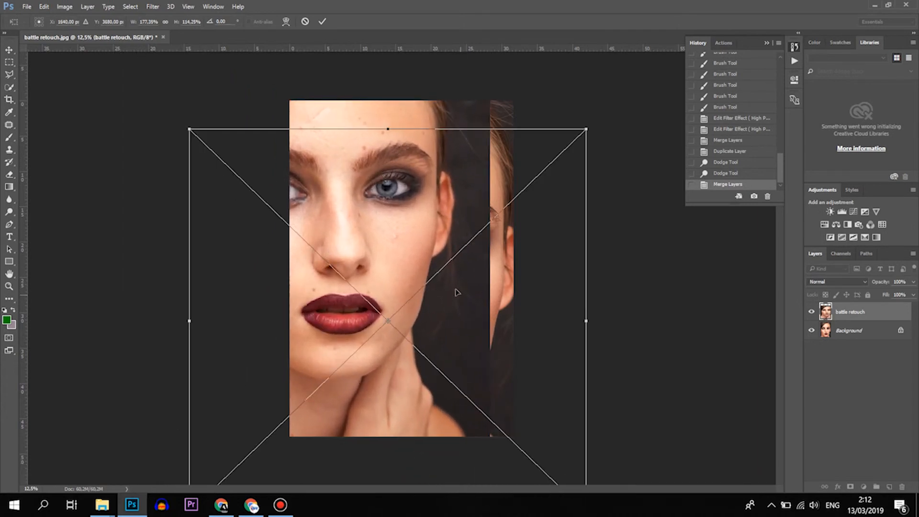
pyautogui.hotkey('ctrl', 'z')
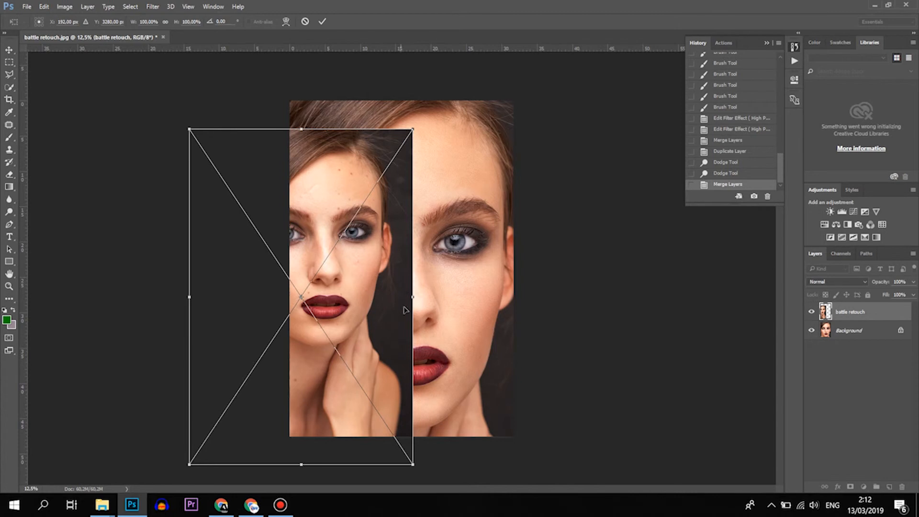
pyautogui.hotkey('ctrl', '-')
pyautogui.hotkey('ctrl', '-')
pyautogui.hotkey('ctrl', '-')
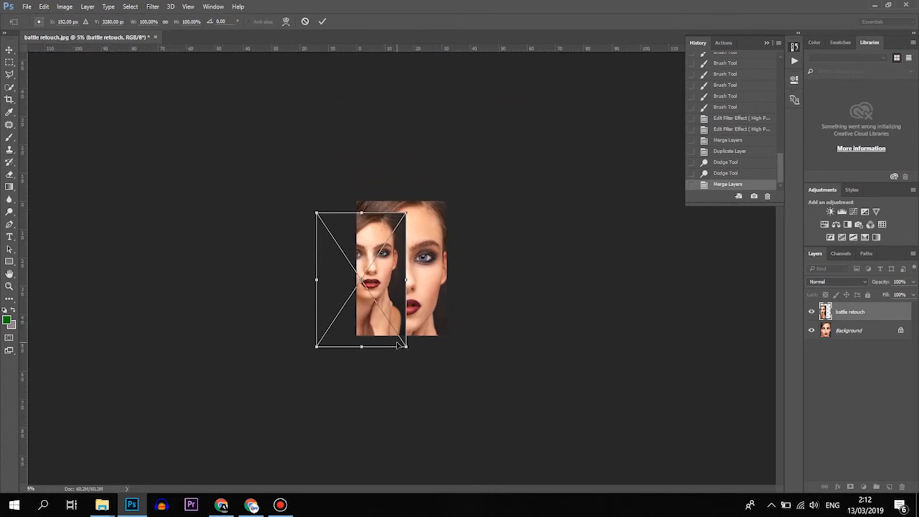
pyautogui.moveTo(406, 348); pyautogui.dragTo(474, 383)
pyautogui.moveTo(433, 309); pyautogui.dragTo(459, 334)
pyautogui.press('Return')
# Step: Lower the battle retouch layer's opacity to 21% and transform it to about 166% width and 157% height, aligned with the face beneath
pyautogui.moveTo(870, 286); pyautogui.dragTo(740, 297)
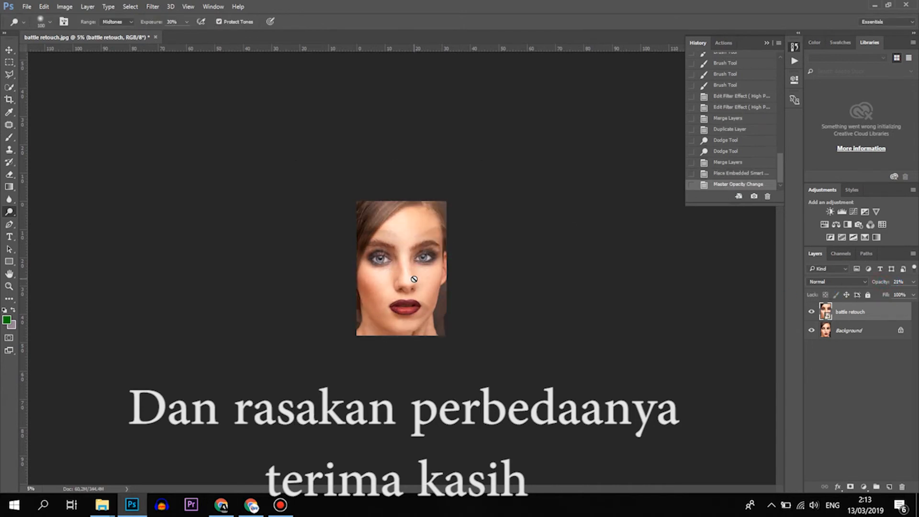
pyautogui.hotkey('ctrl', 't')
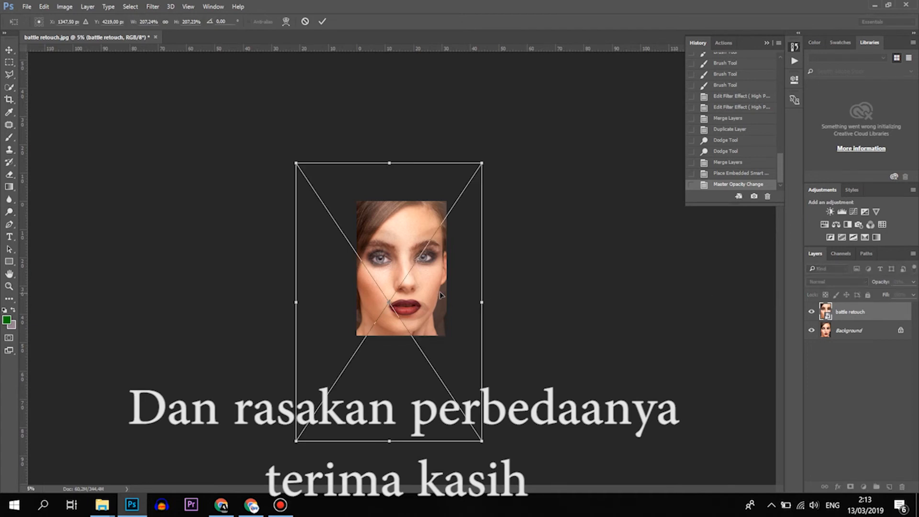
pyautogui.moveTo(430, 293); pyautogui.dragTo(428, 307)
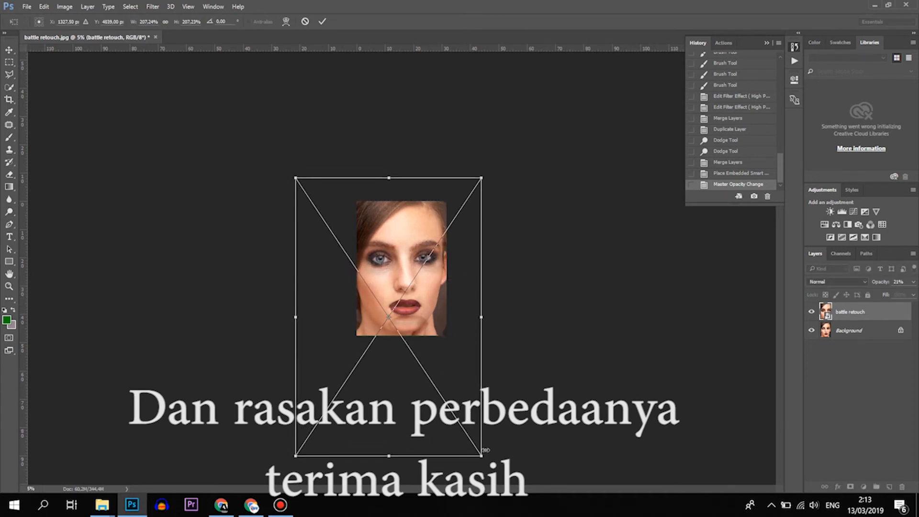
pyautogui.moveTo(483, 455); pyautogui.dragTo(462, 428)
pyautogui.moveTo(428, 308); pyautogui.dragTo(428, 296)
pyautogui.moveTo(462, 420); pyautogui.dragTo(459, 400)
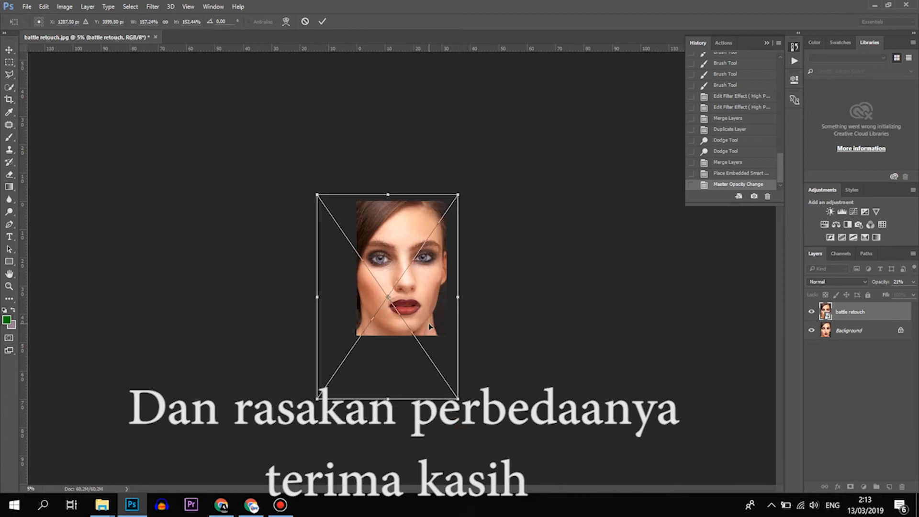
pyautogui.moveTo(459, 398); pyautogui.dragTo(462, 402)
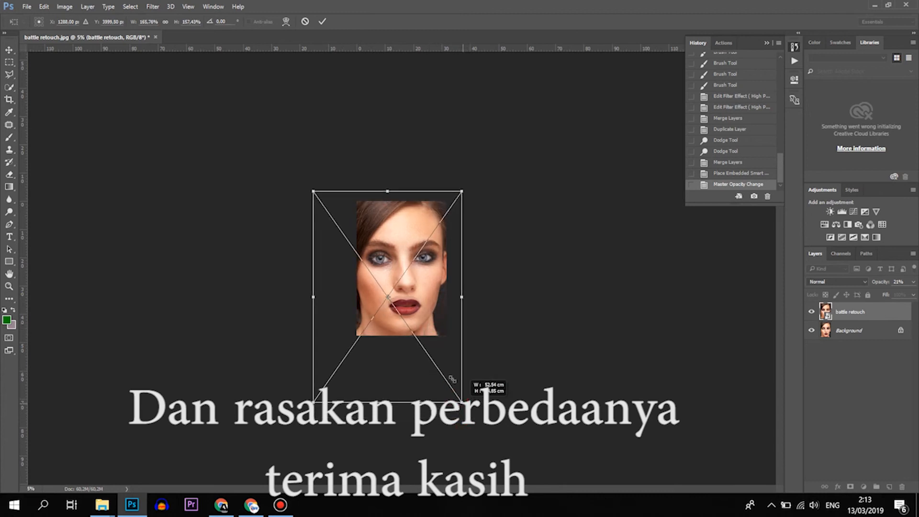
pyautogui.moveTo(433, 324); pyautogui.dragTo(435, 328)
pyautogui.press('Return')
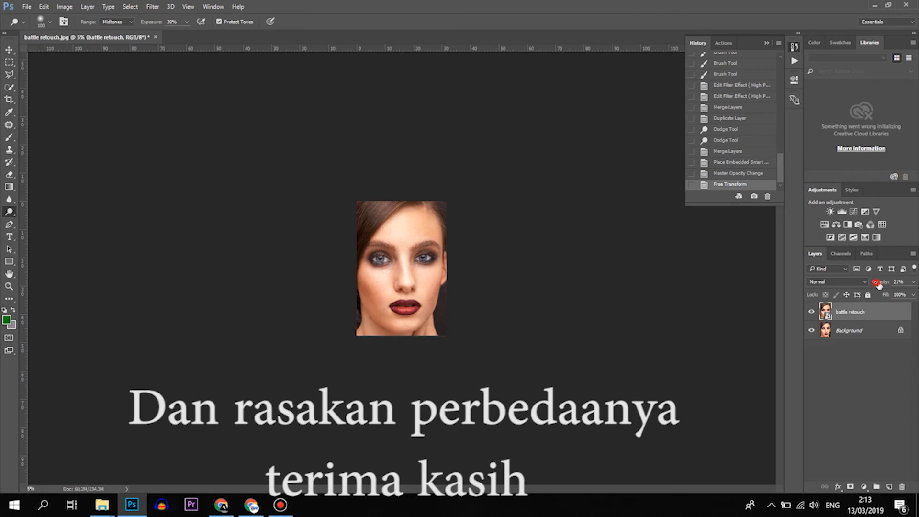
# Step: Restore the battle retouch layer's opacity to 100% and compare the close-up with that layer hidden and shown
pyautogui.moveTo(879, 284); pyautogui.dragTo(917, 288)
pyautogui.hotkey('ctrl', '+')
pyautogui.hotkey('ctrl', '+')
pyautogui.hotkey('ctrl', '+')
pyautogui.hotkey('ctrl', '+')
pyautogui.hotkey('ctrl', '+')
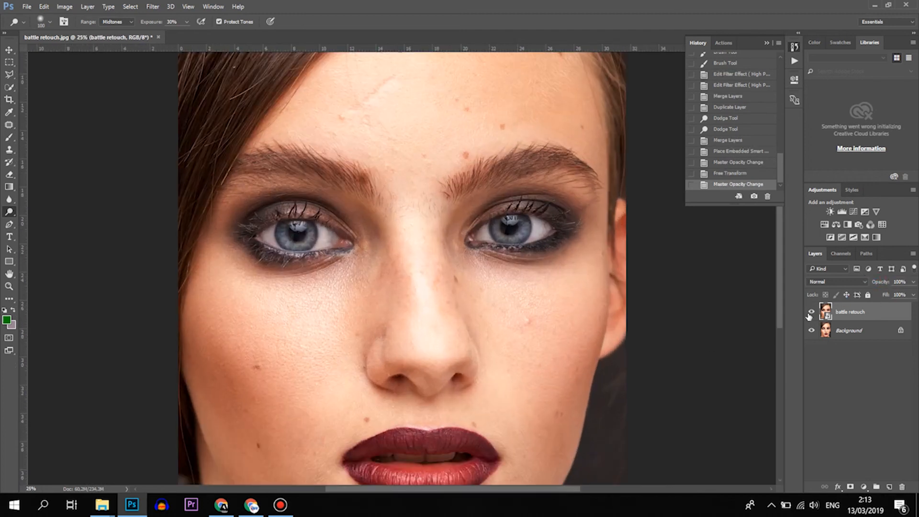
pyautogui.click(809, 312)
pyautogui.click(809, 312)
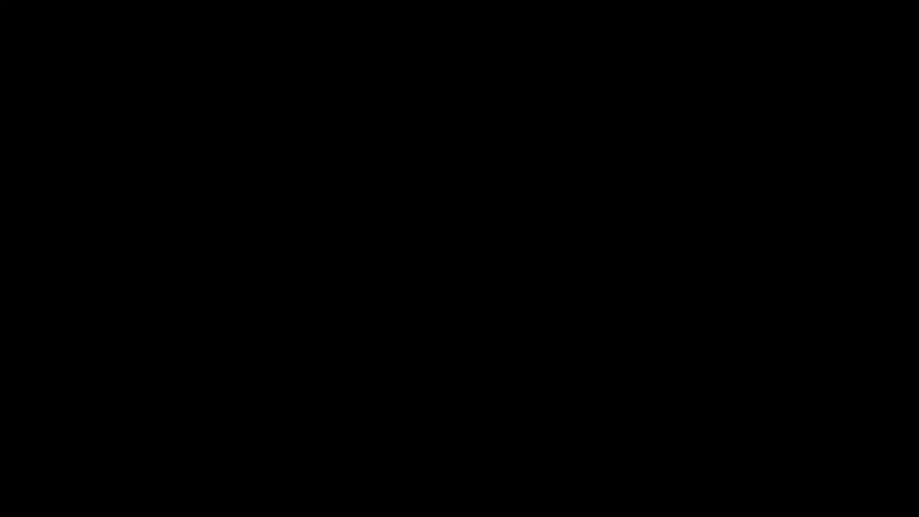